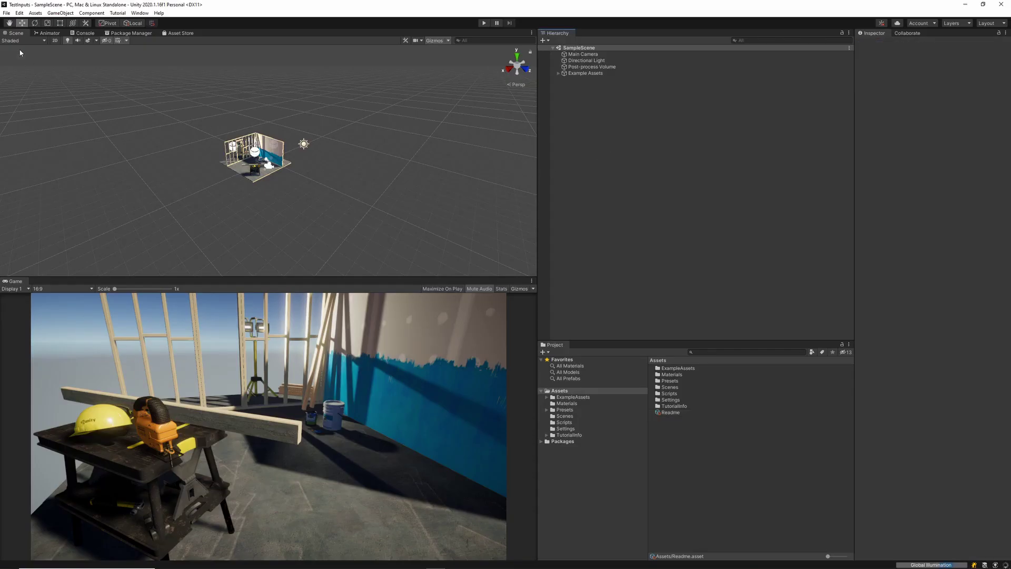
Step: Open Project Settings at the Input Manager and expand its list of input axes
click(19, 13)
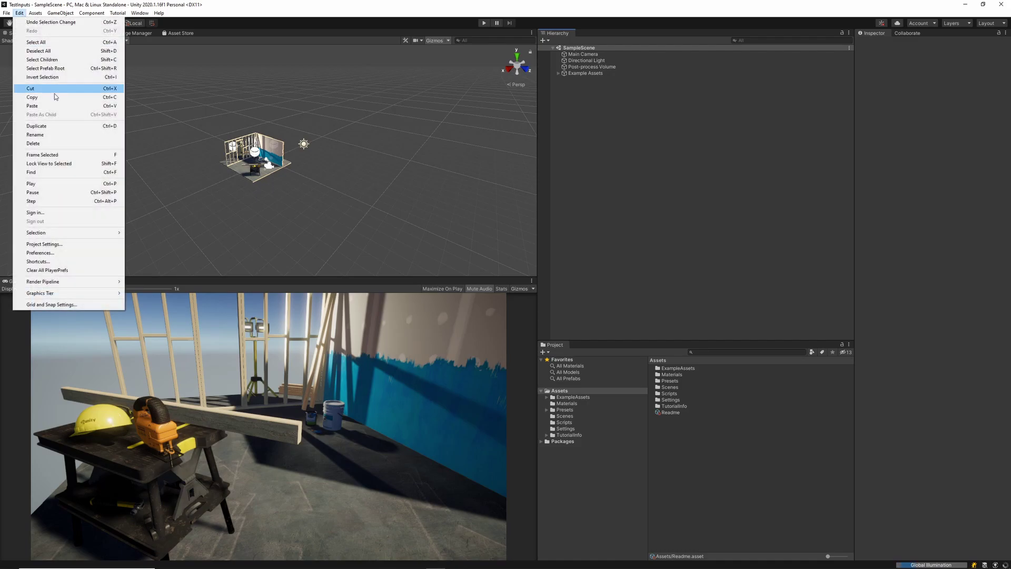
click(68, 244)
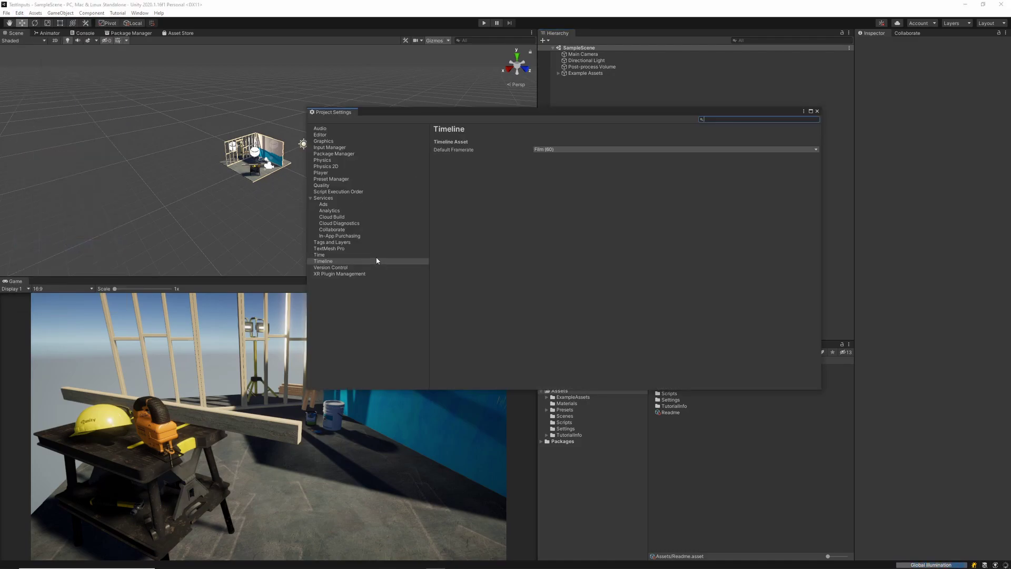
click(323, 149)
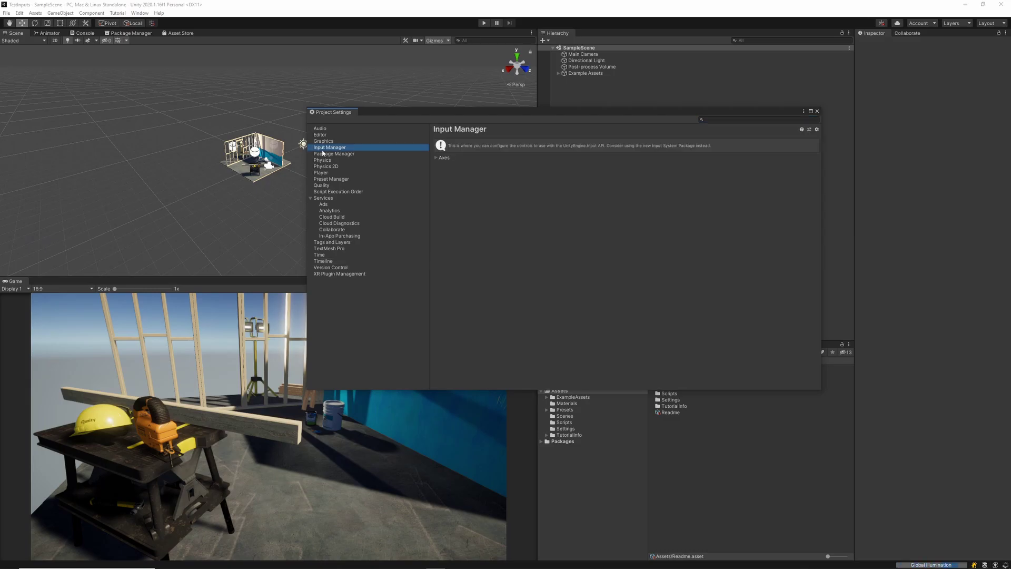
click(436, 157)
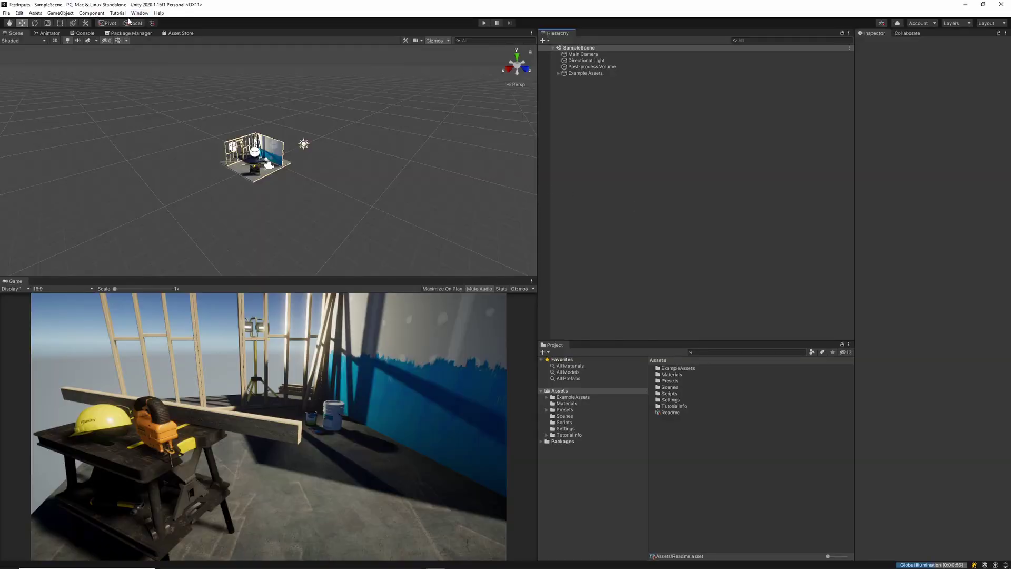
Step: Install the Input System package from the Unity Registry in Package Manager
click(140, 12)
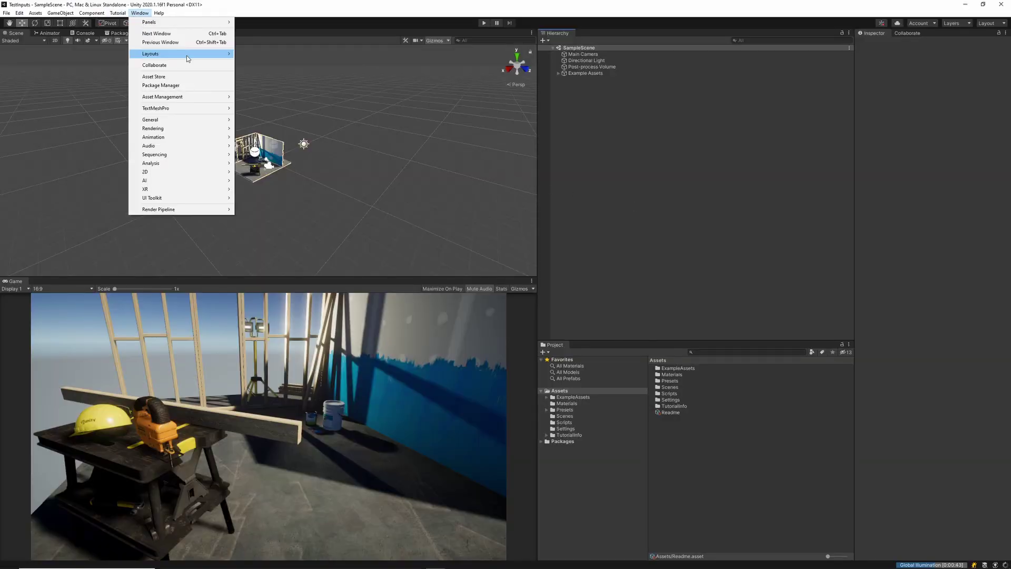
click(161, 85)
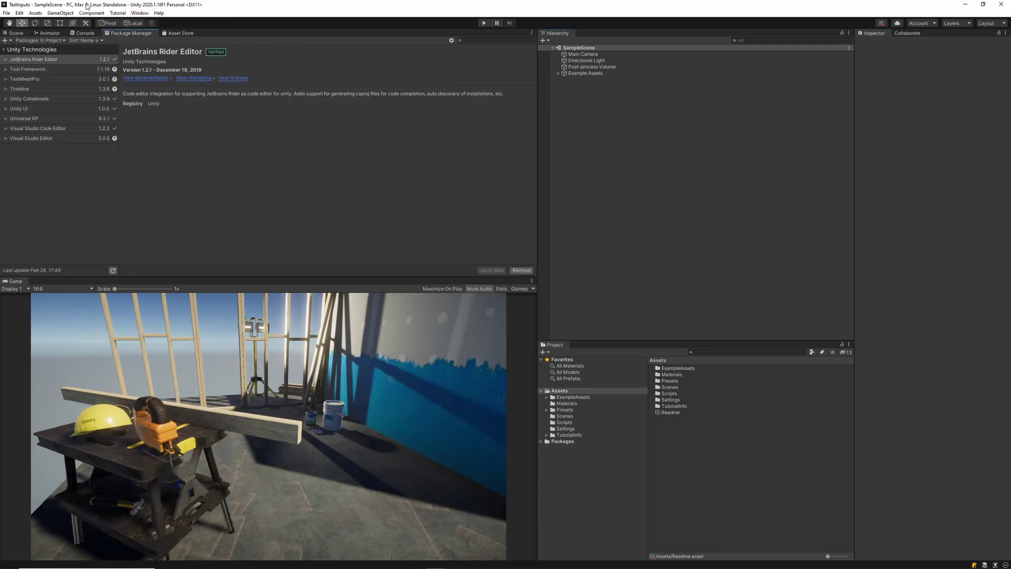
click(57, 40)
click(59, 50)
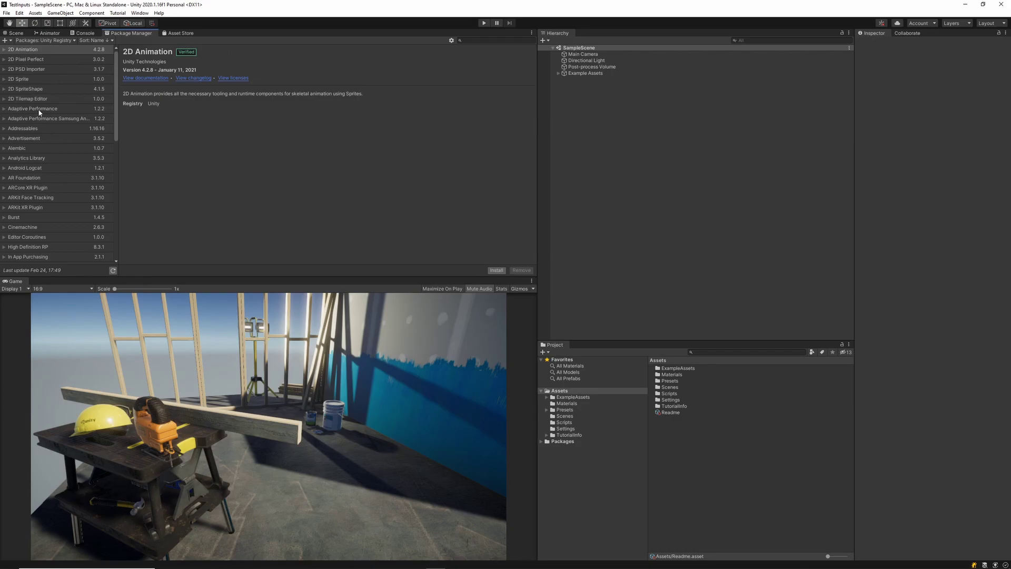
scroll(51, 133, down, 3)
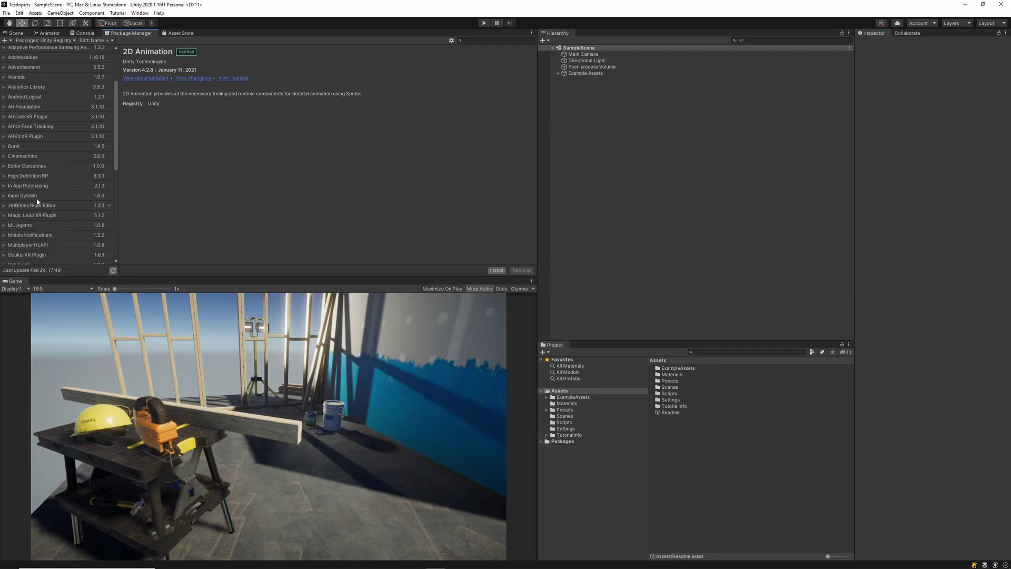
click(37, 199)
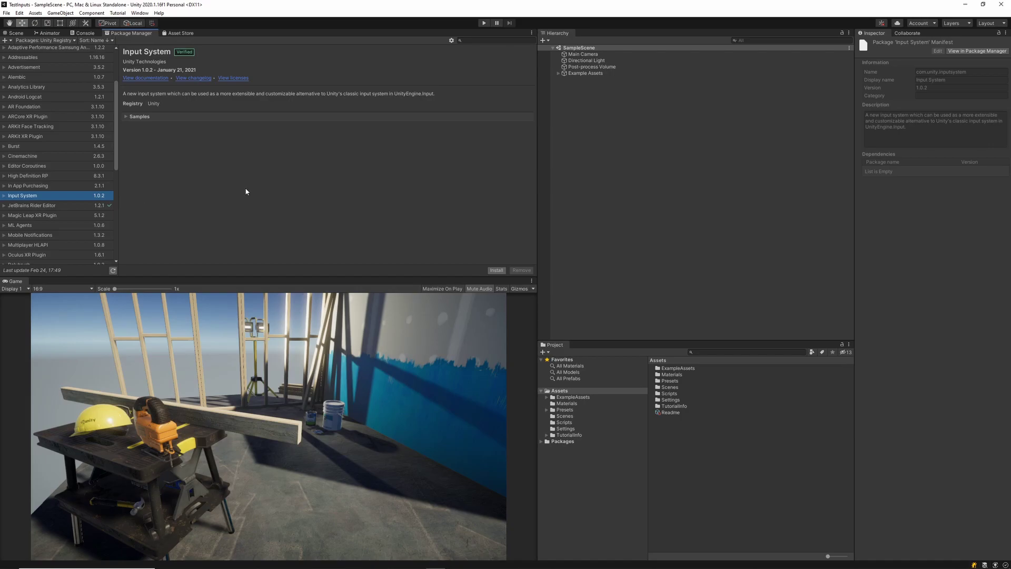
click(498, 269)
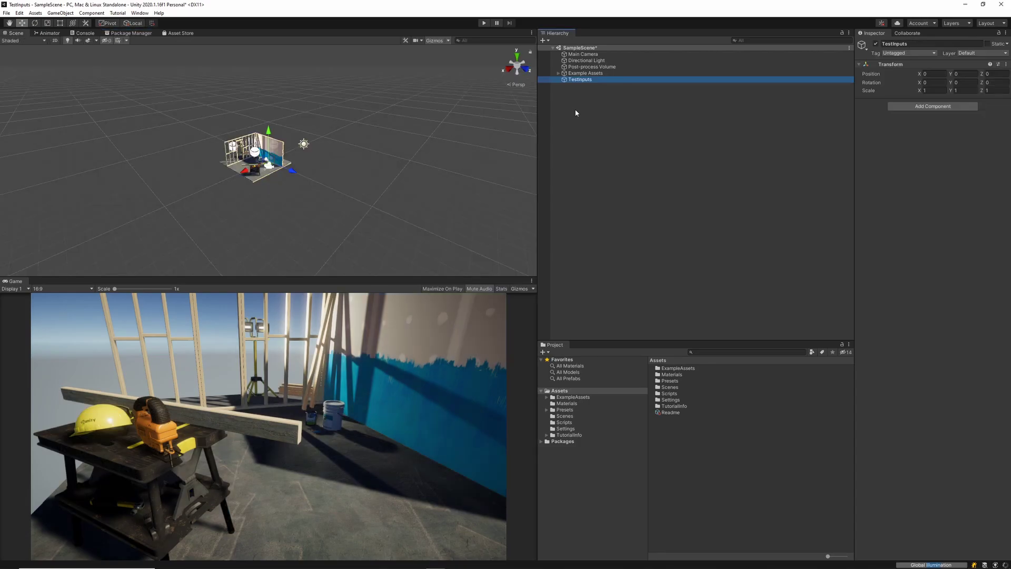
Step: Add a UI Canvas, with its EventSystem, to the scene from the Hierarchy
right_click(577, 111)
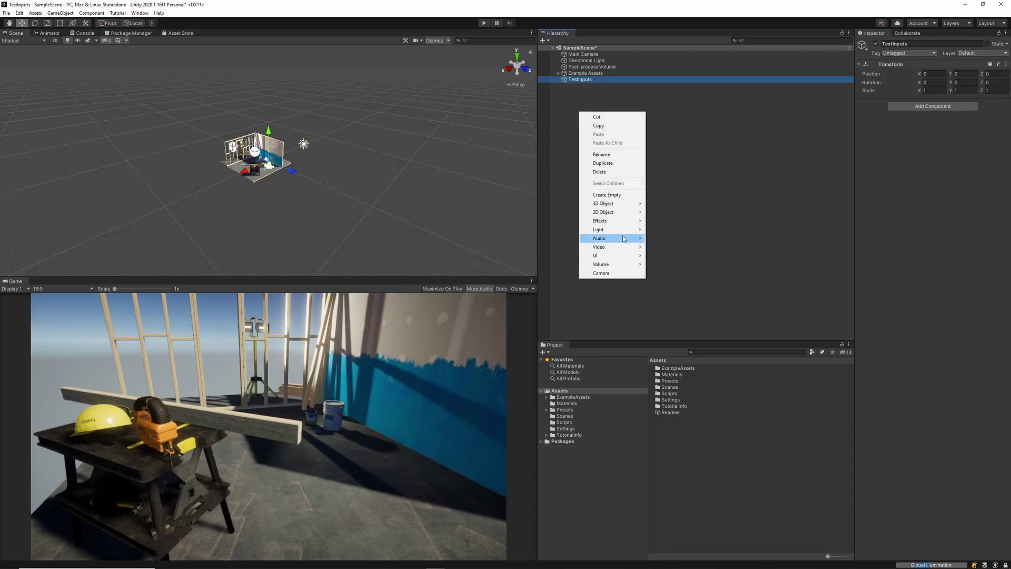
mouse_move(630, 257)
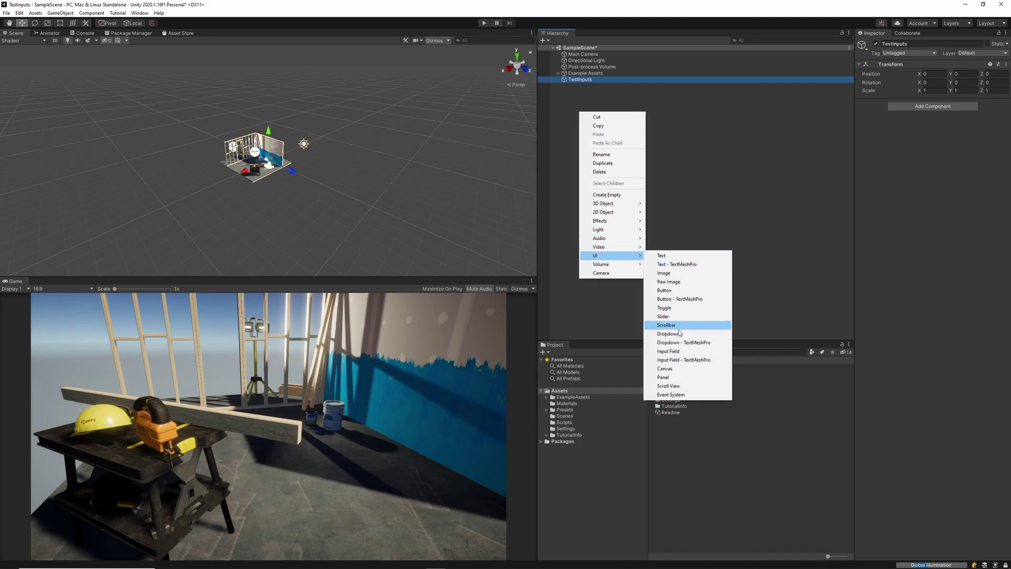
click(671, 368)
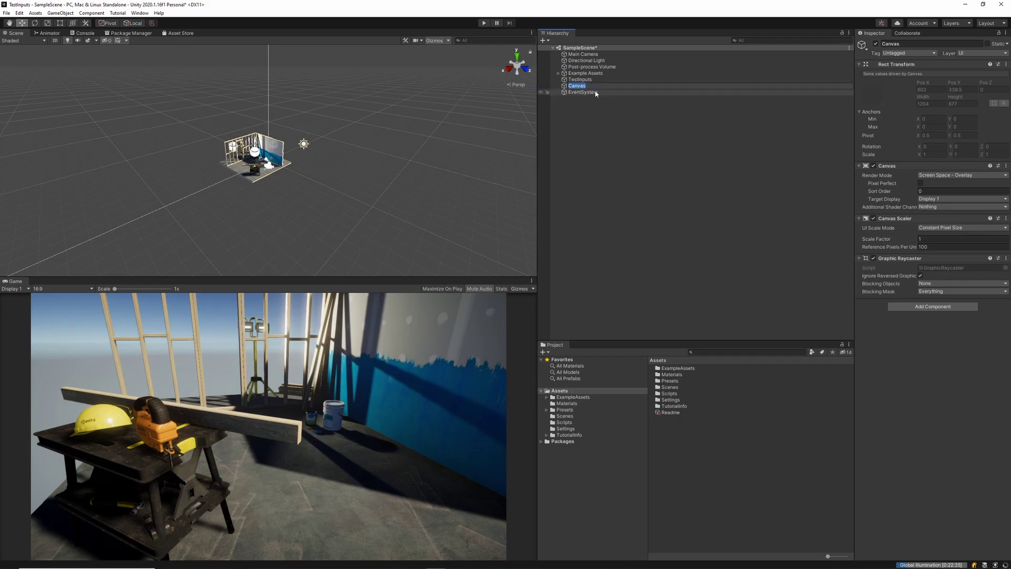
Step: Replace the EventSystem's Standalone Input Module with InputSystemUIInputModule and recheck its components
click(595, 93)
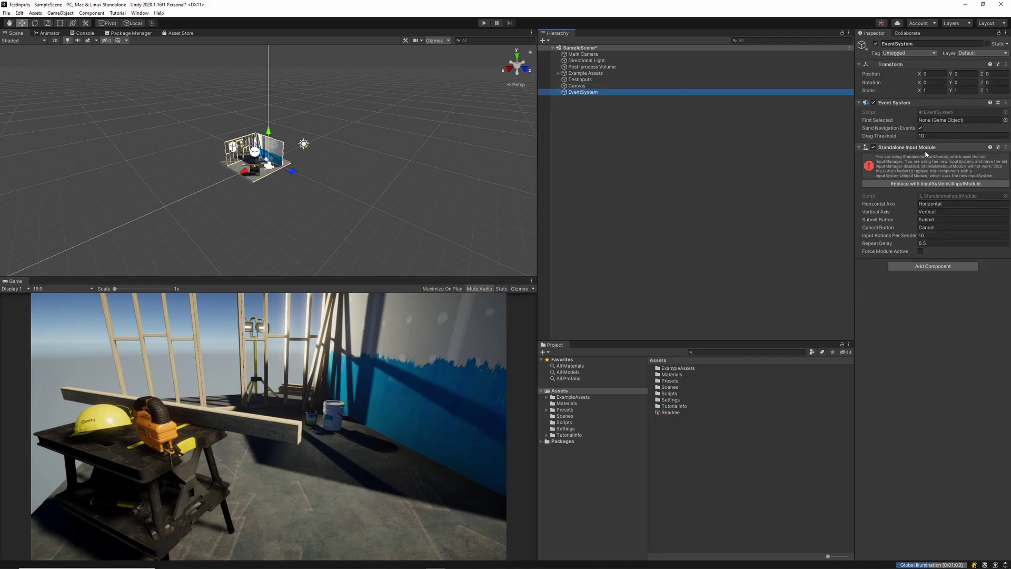
click(883, 186)
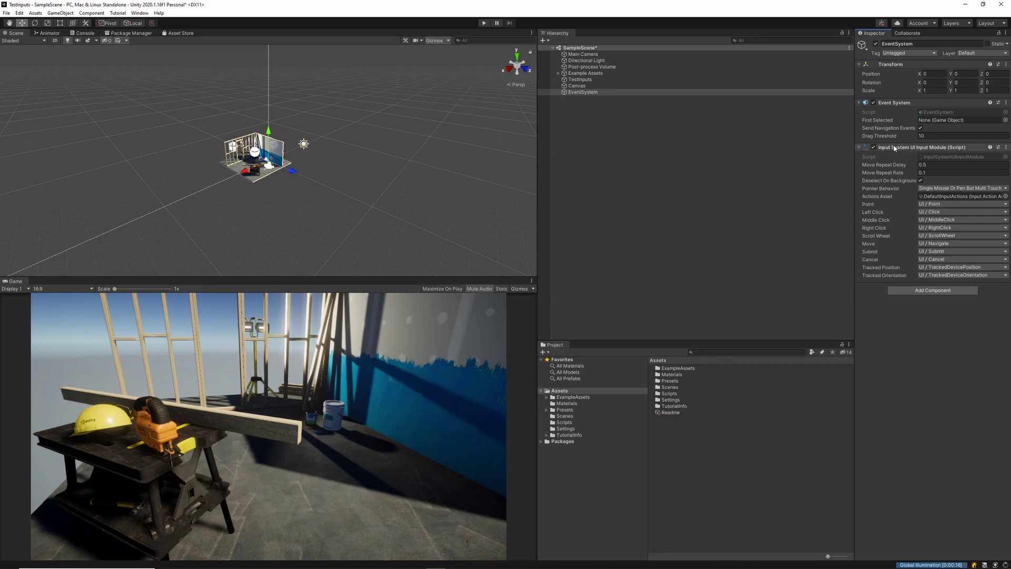
click(677, 185)
click(600, 85)
click(600, 92)
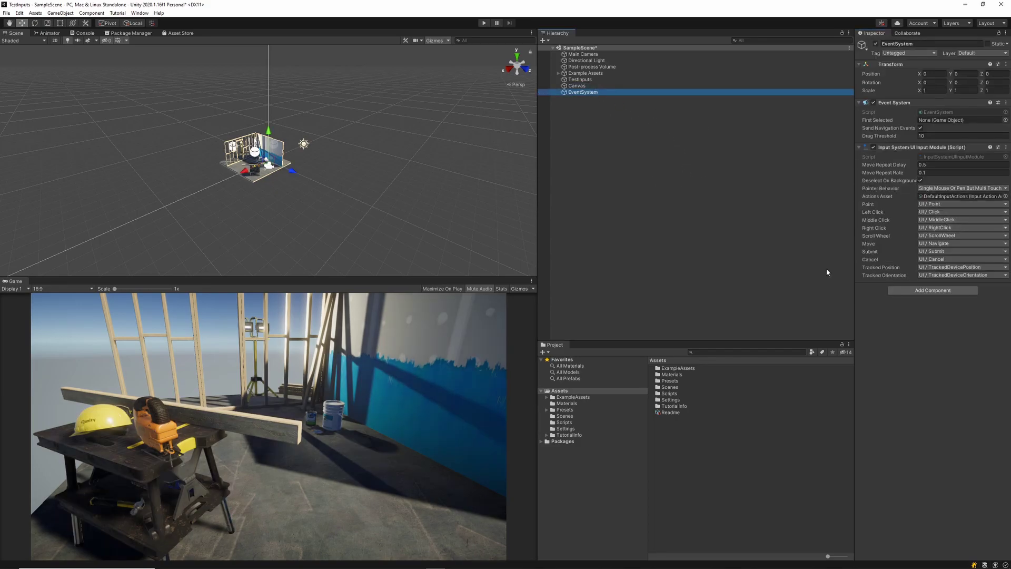
Step: Create the settings asset from the Input System Package page of Project Settings, then close the window
click(19, 12)
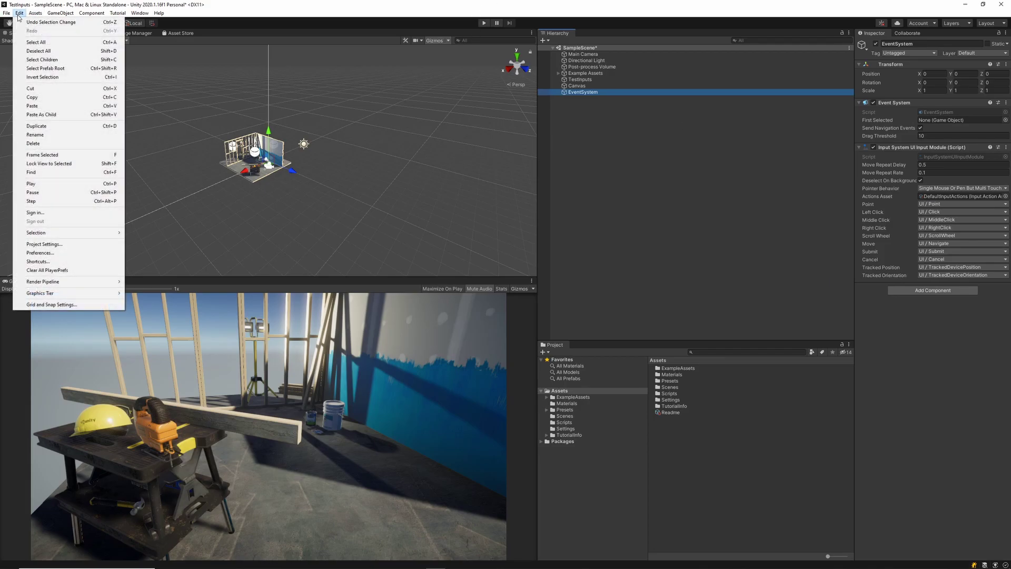
click(74, 244)
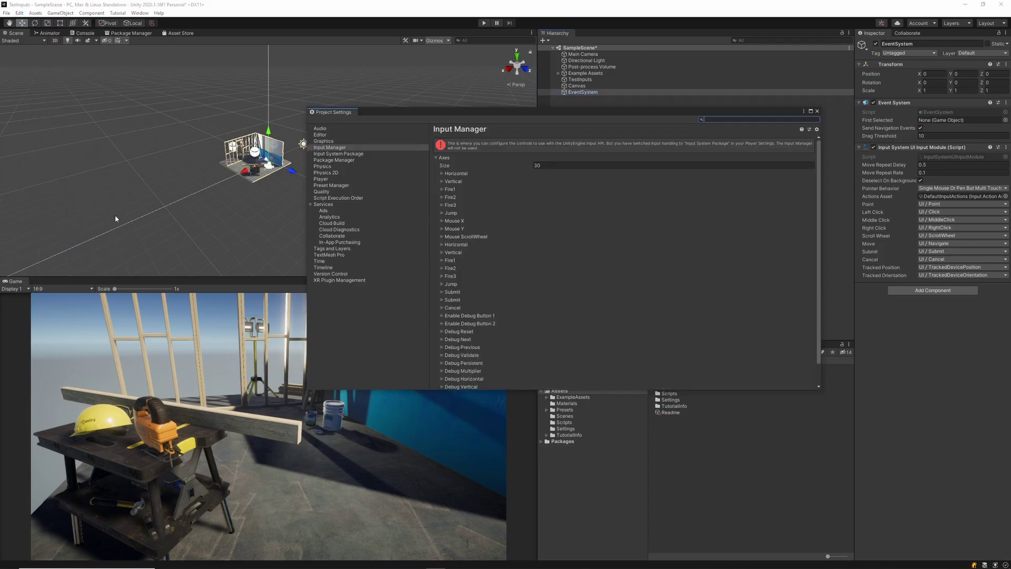
click(331, 154)
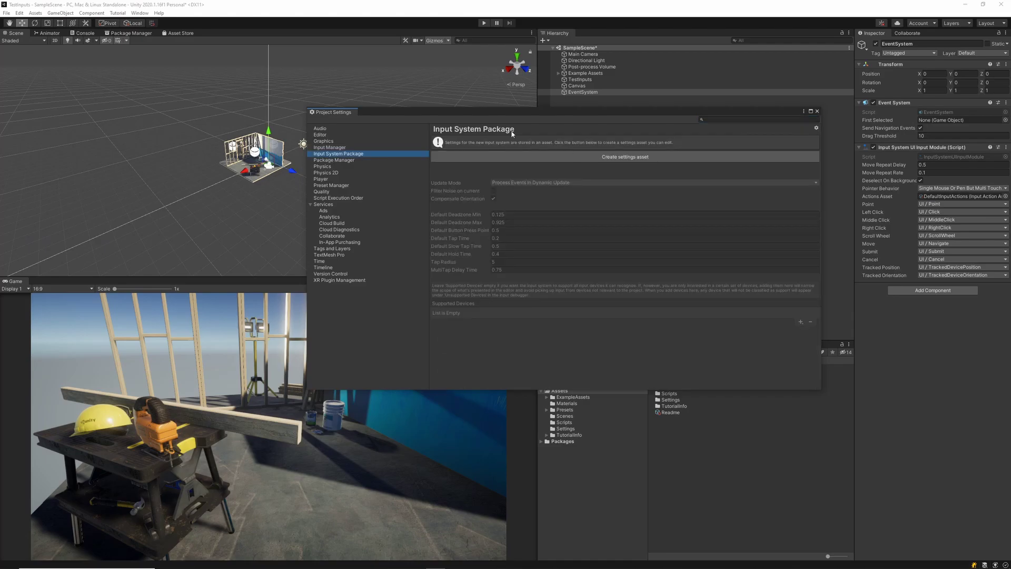
click(500, 106)
drag(448, 116, 294, 146)
click(478, 187)
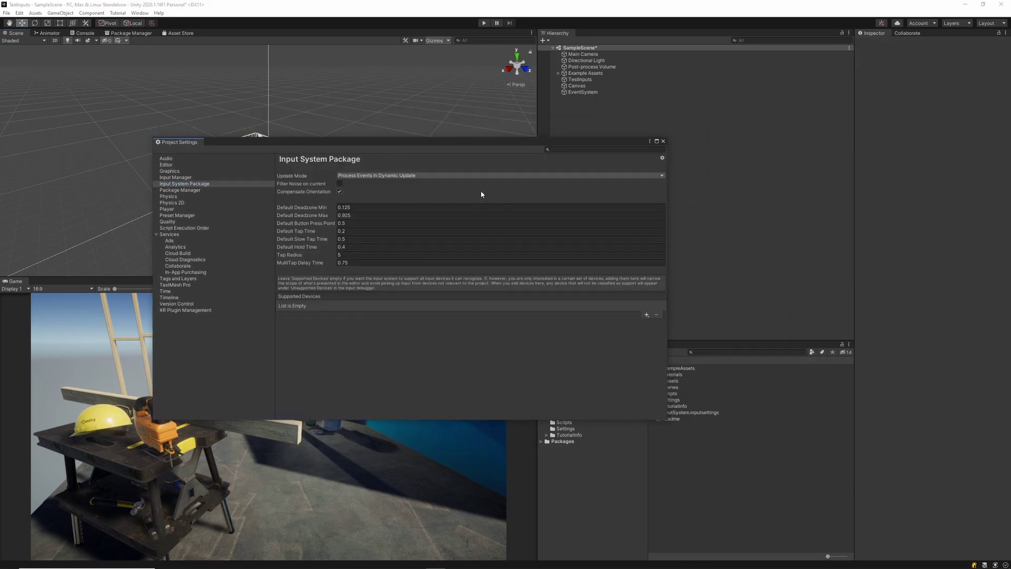
click(663, 141)
Step: Select the InputSystem.inputsettings asset, view its settings, and close Project Settings again
click(690, 412)
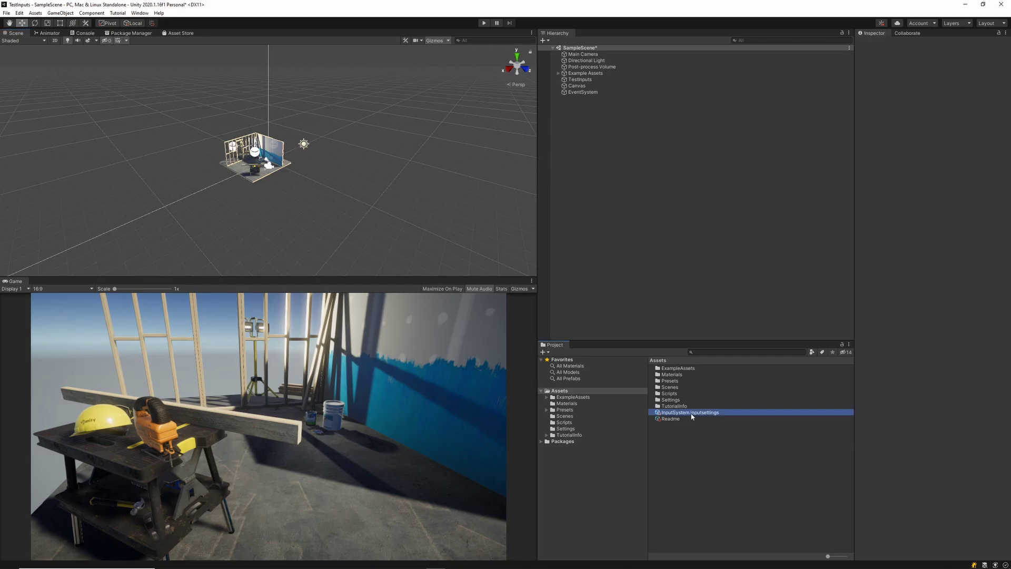
click(922, 70)
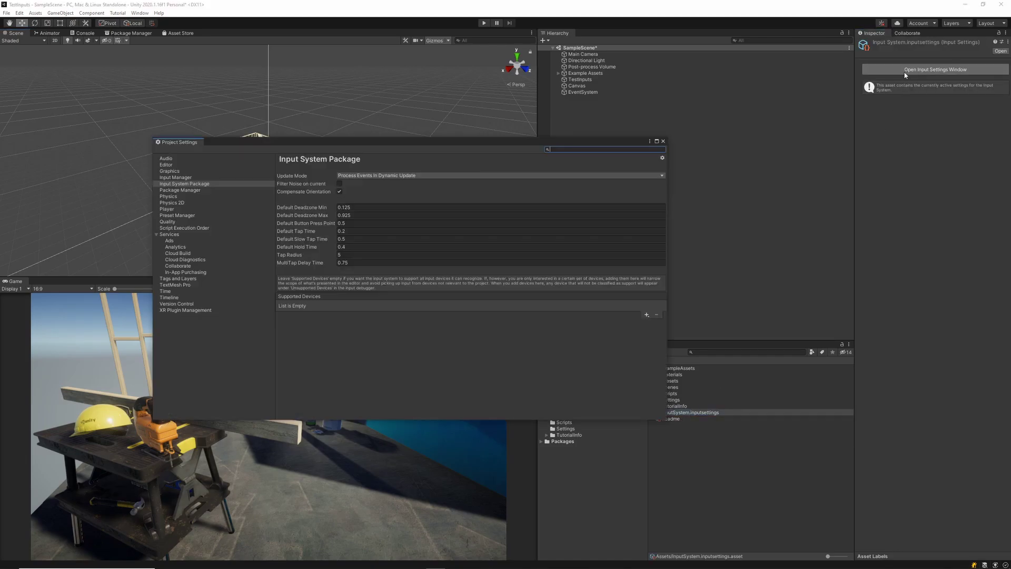
click(663, 142)
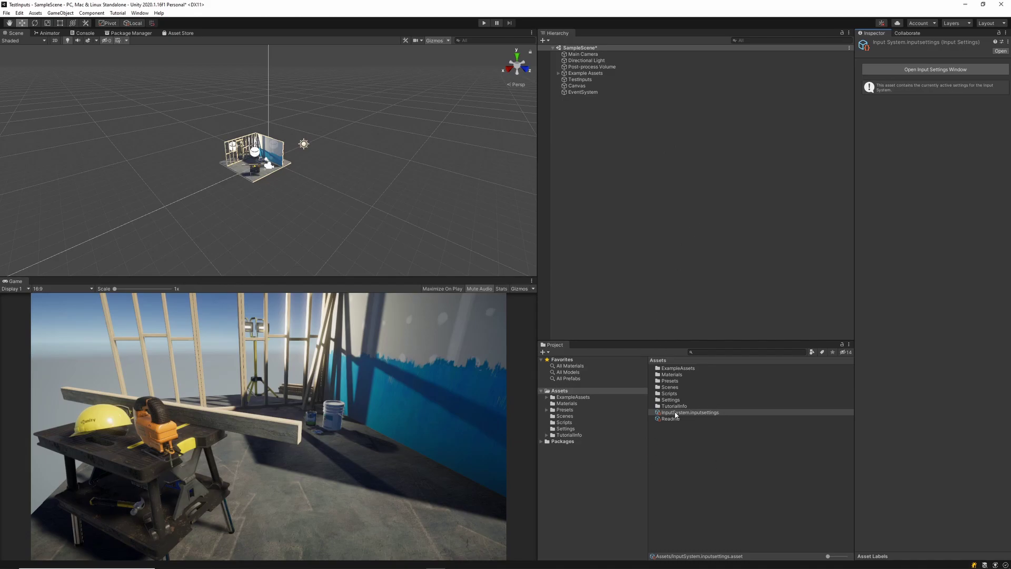
Step: Name the new folder TestInputs and open it
text(e)
text(stInputs)
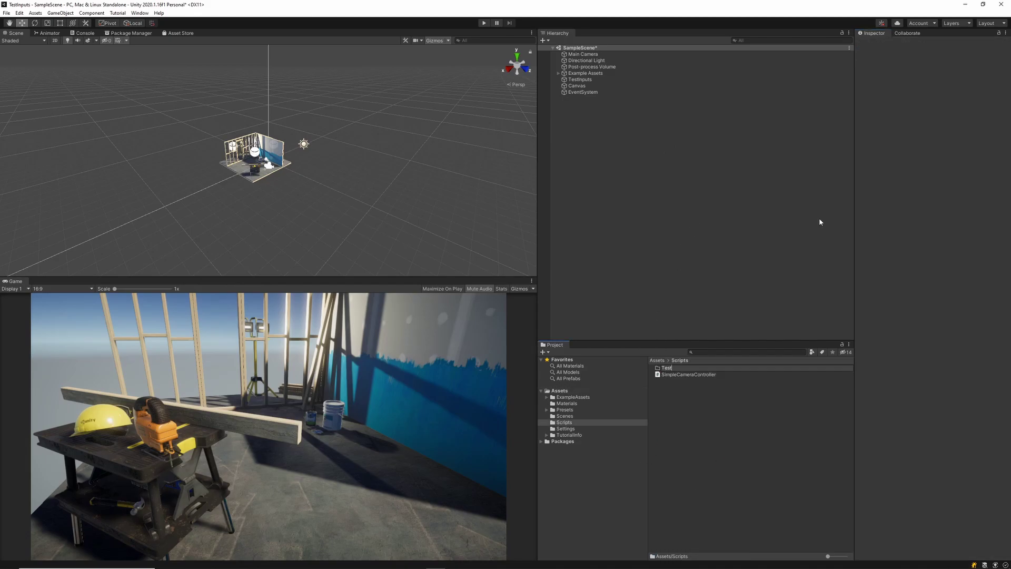
key(Return)
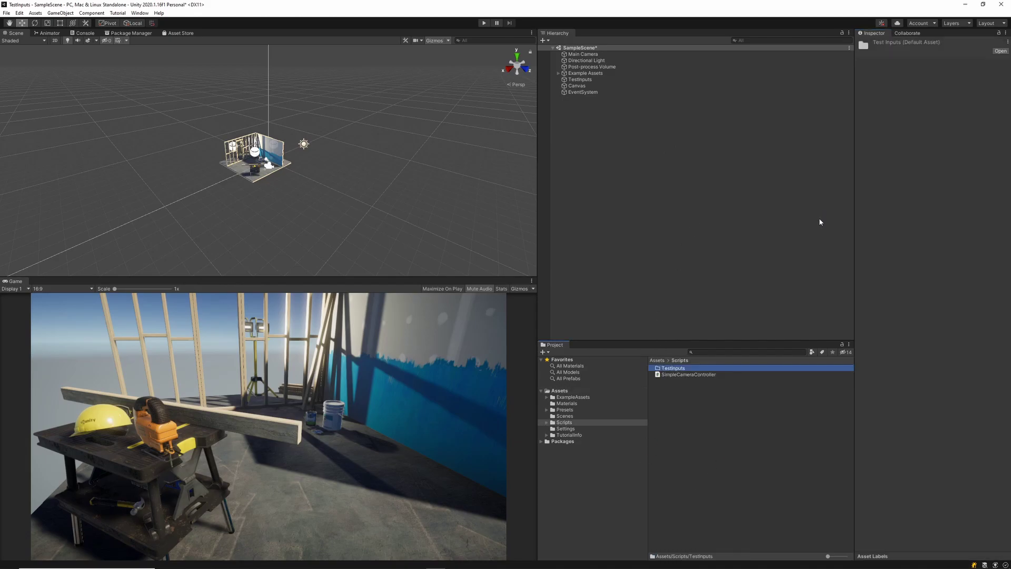
double_click(698, 371)
Step: Create an Input Actions asset inside TestInputs named TestInput
right_click(698, 390)
mouse_move(750, 185)
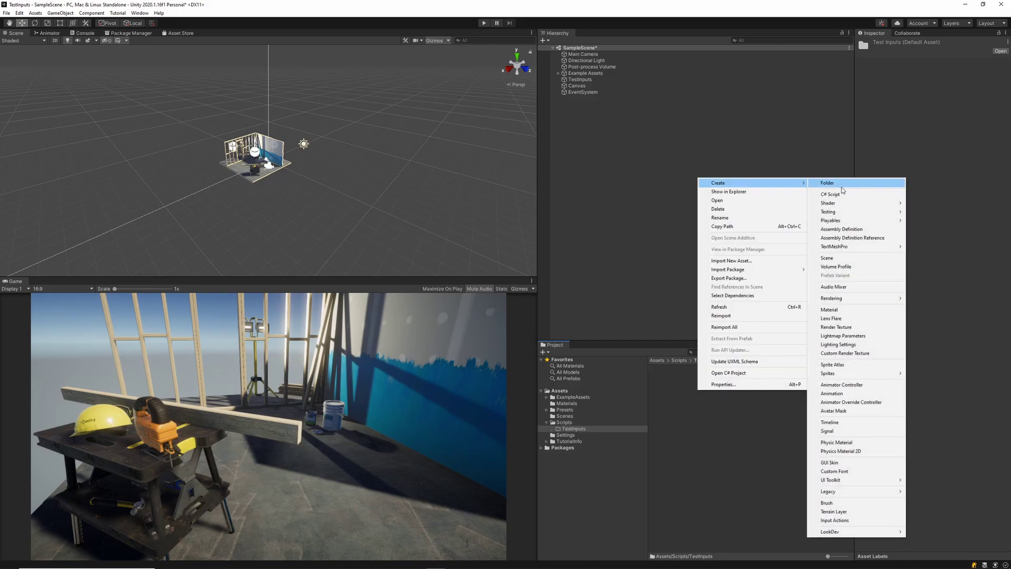
click(834, 519)
text(TestInput)
key(Return)
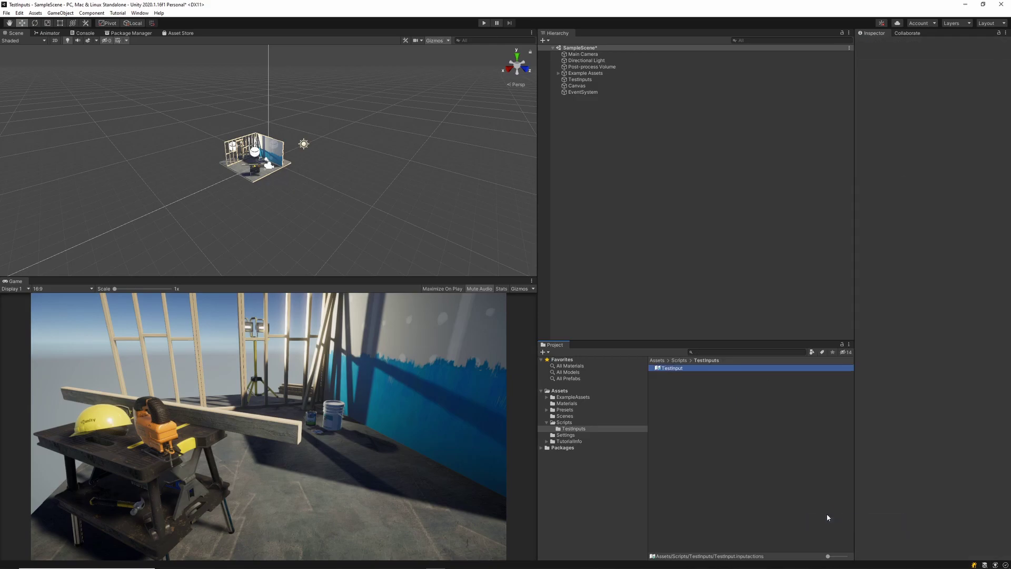
Step: Open TestInput in the Input Actions editor, nudge the window higher, and enable Auto-Save
click(921, 63)
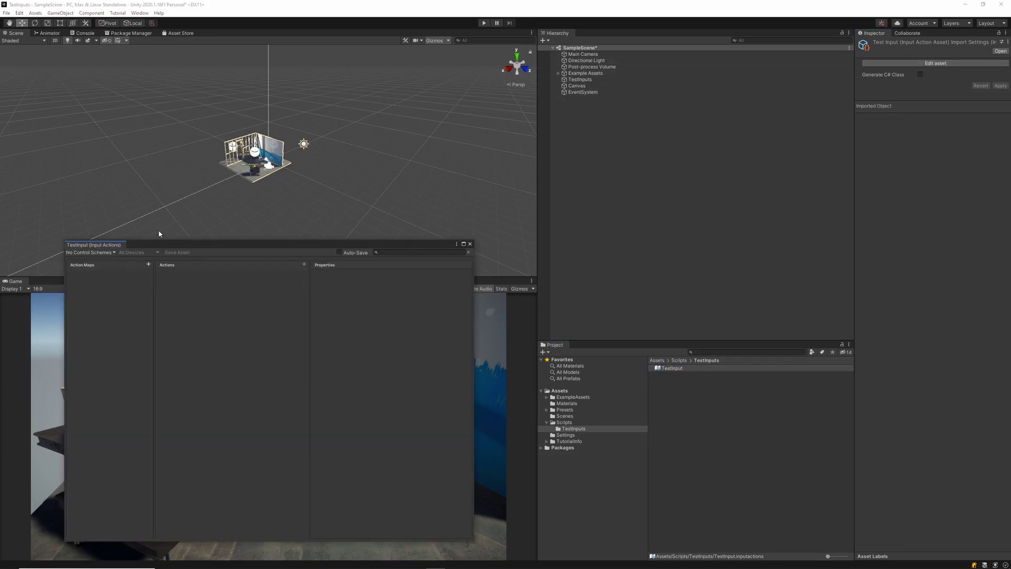
drag(222, 244, 222, 238)
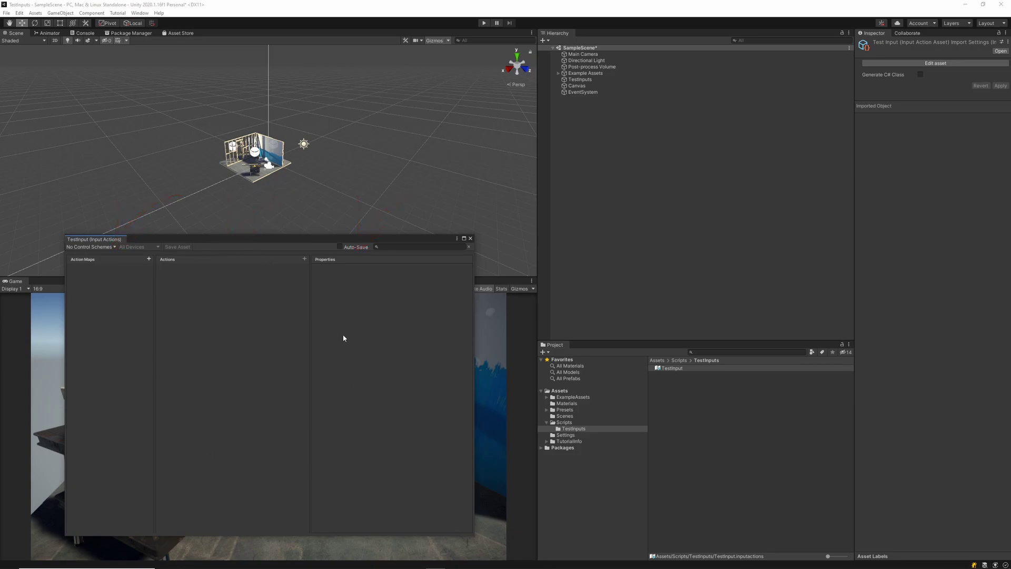
click(339, 247)
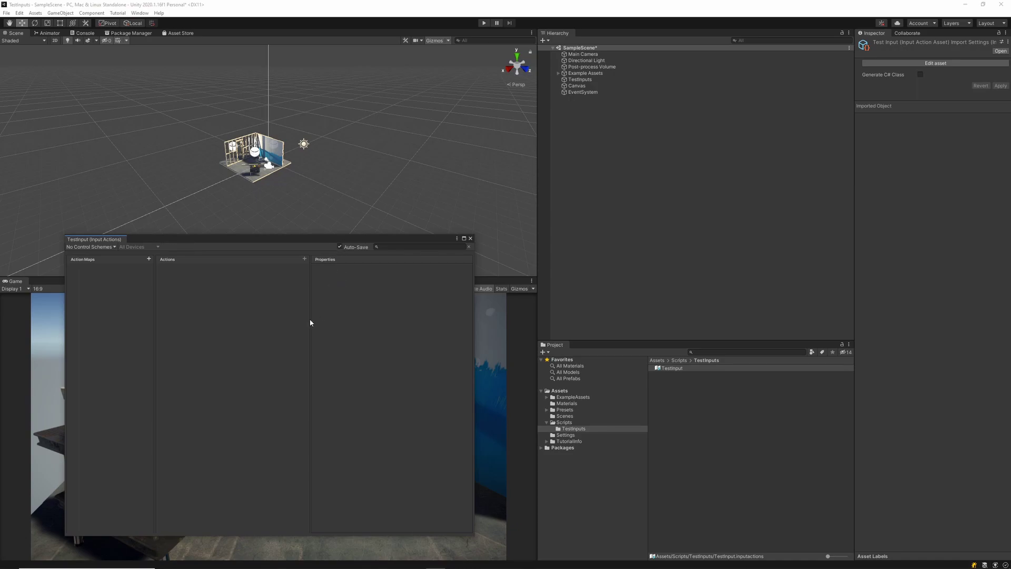
Step: Add action maps named Player, Car and Plane, then reselect the Player map
click(148, 259)
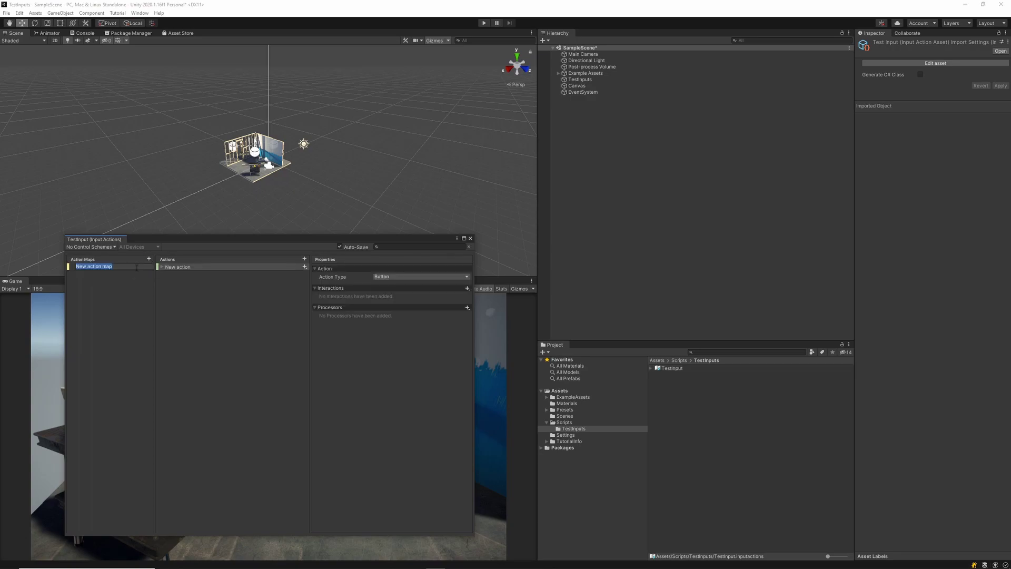
text(Player)
key(Return)
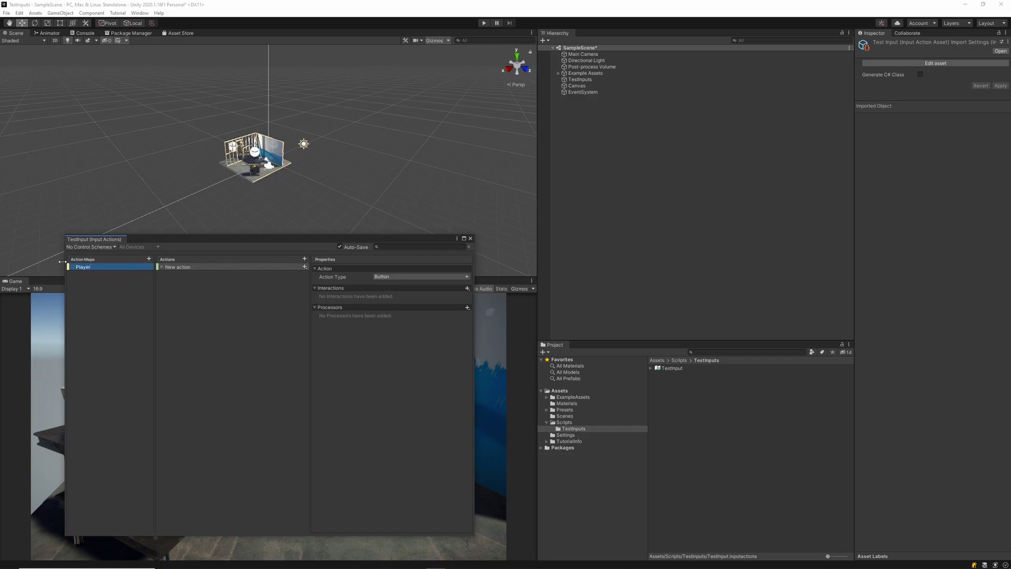
click(149, 258)
text(Car)
key(Return)
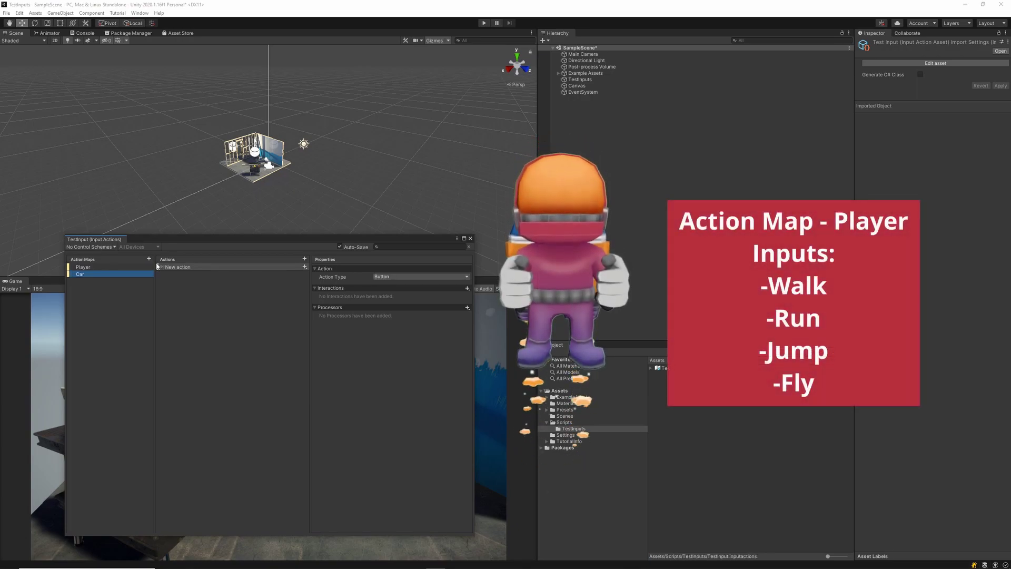
click(149, 259)
text(Plane)
key(Return)
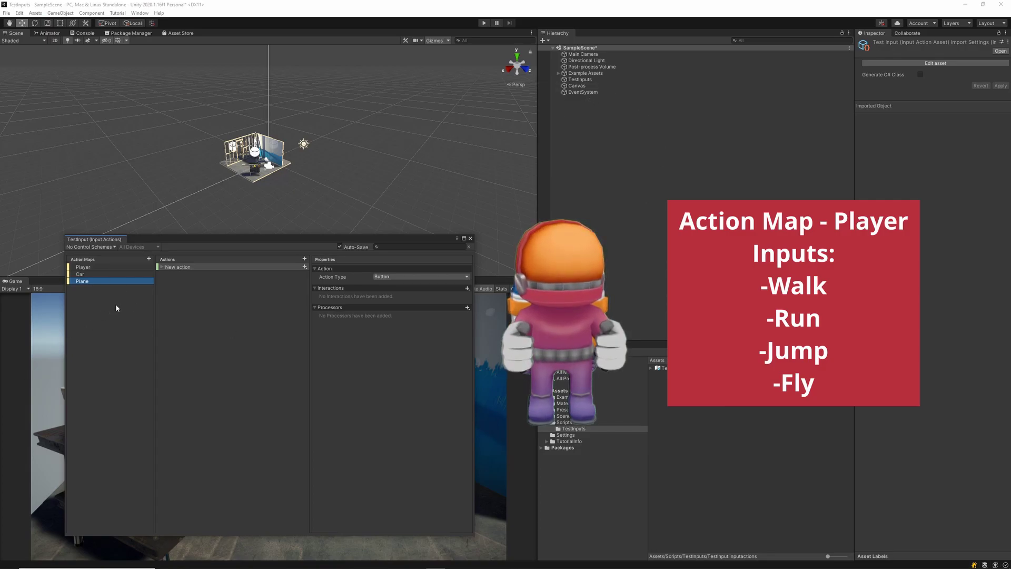
click(104, 266)
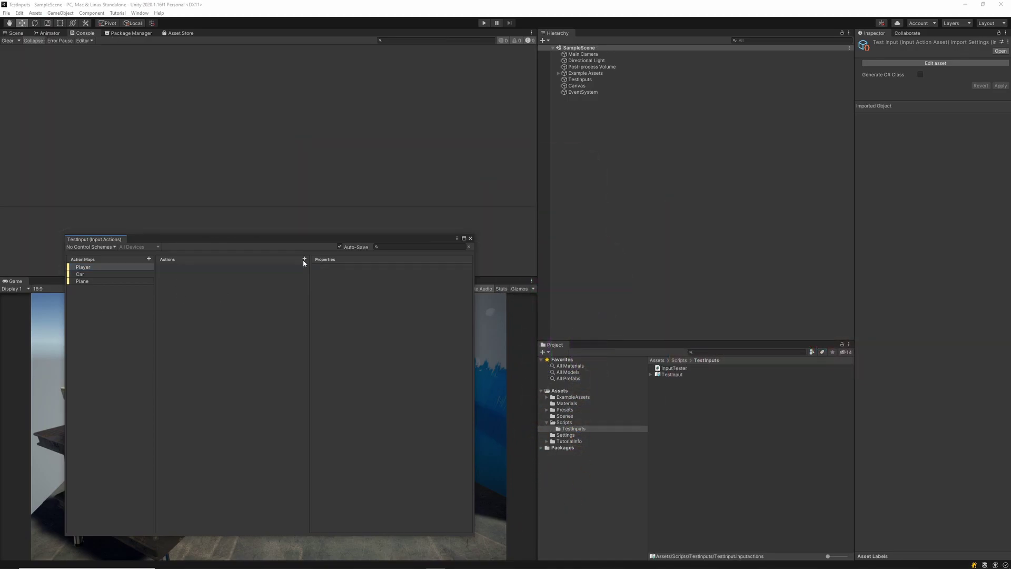
Step: Add an action named ButtonPress to the Player map
click(304, 259)
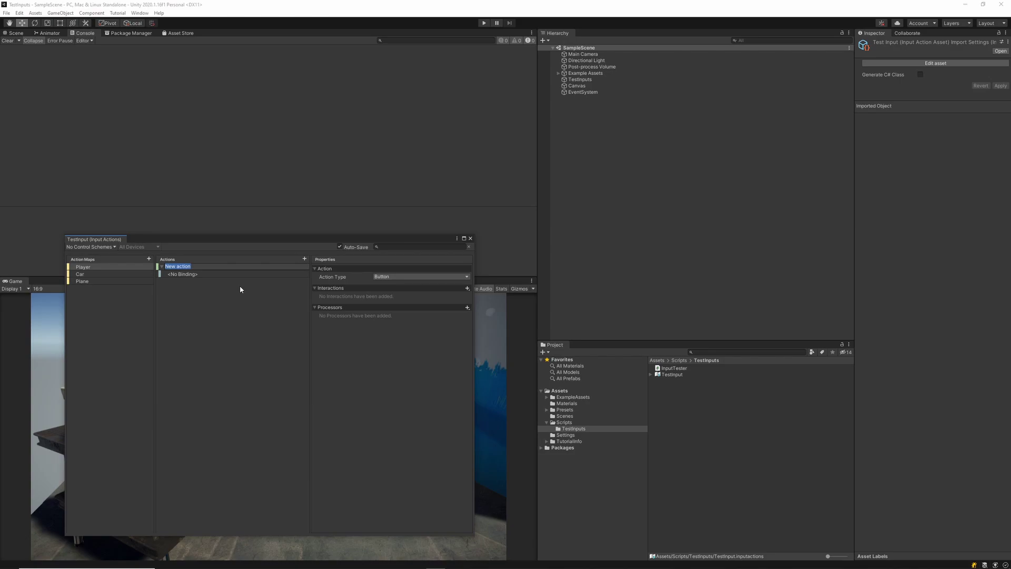
text(ButtonPress)
key(Return)
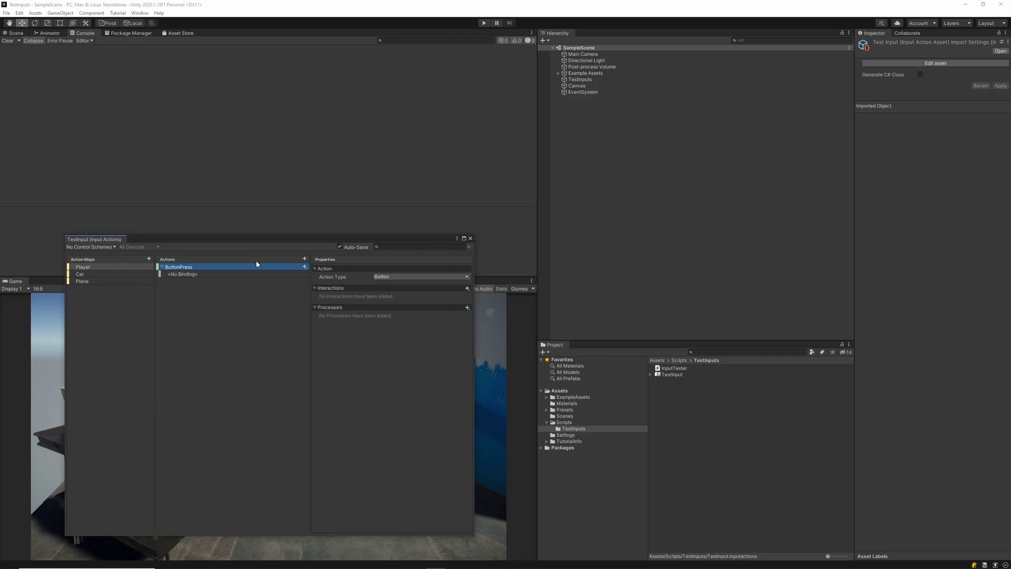
Step: Bind ButtonPress to the K key, then view its settings and the TestInputs object's components
click(253, 275)
click(456, 276)
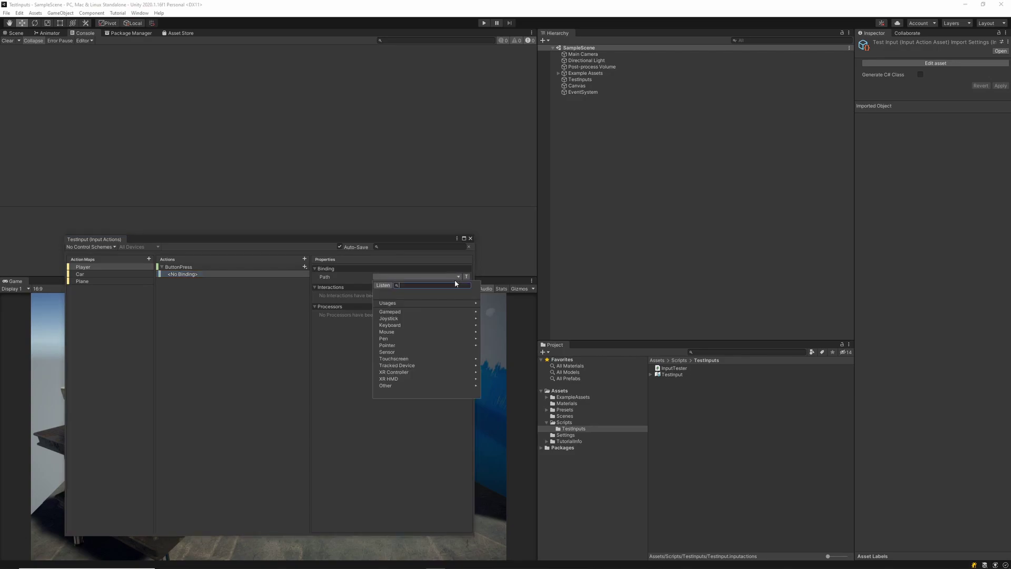
text(s)
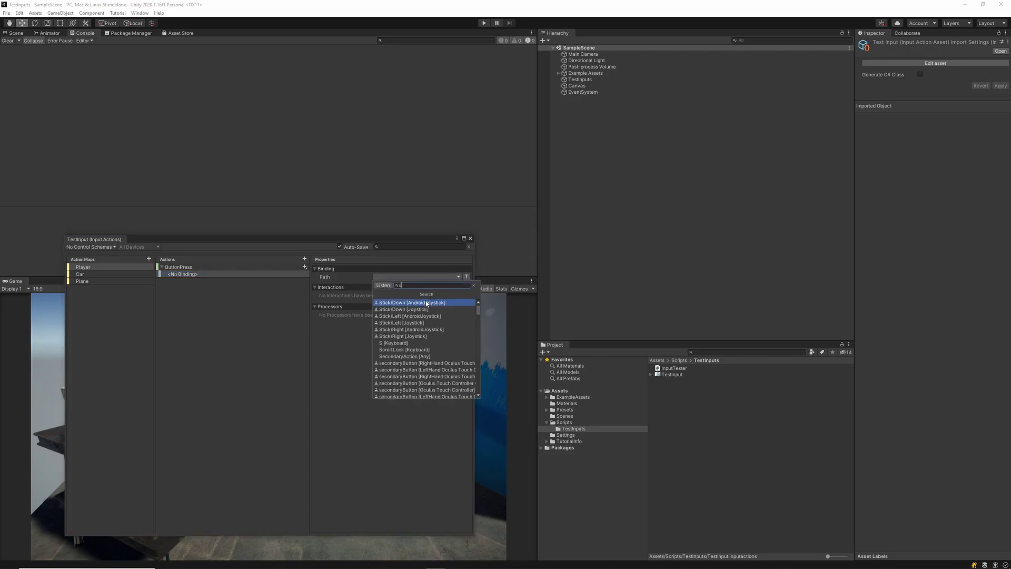
key(BackSpace)
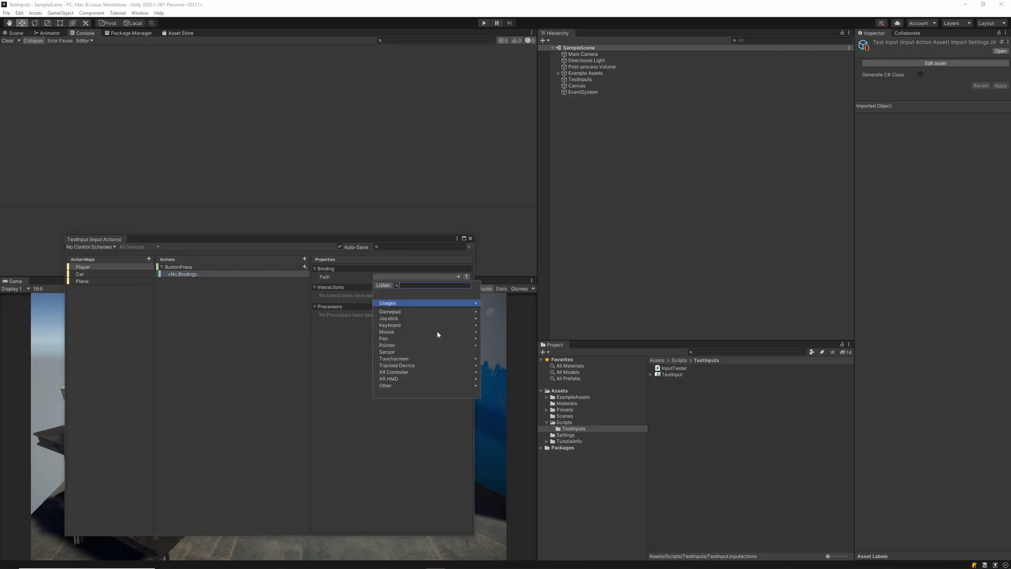
text(k)
click(422, 302)
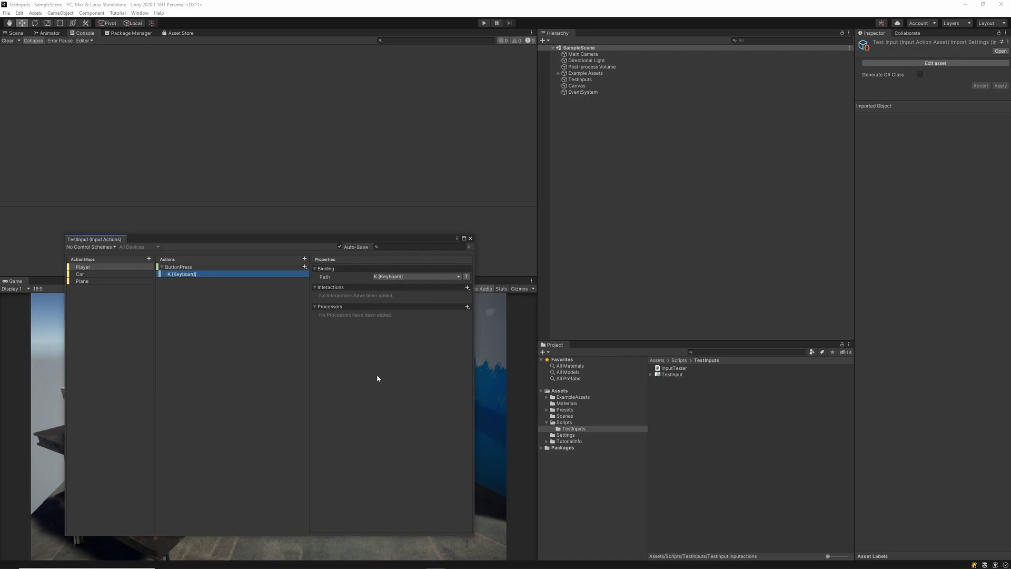
click(167, 267)
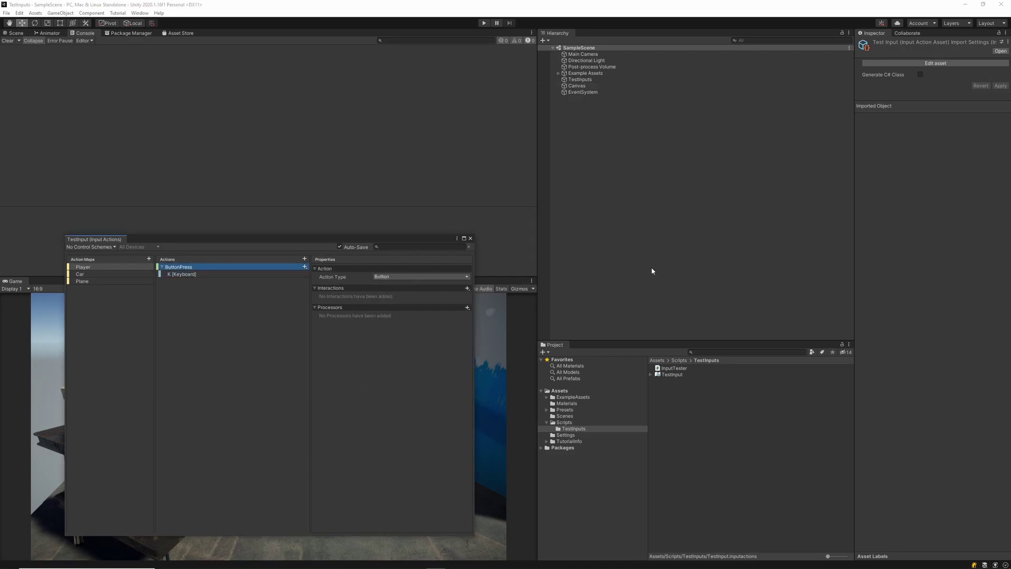
click(599, 79)
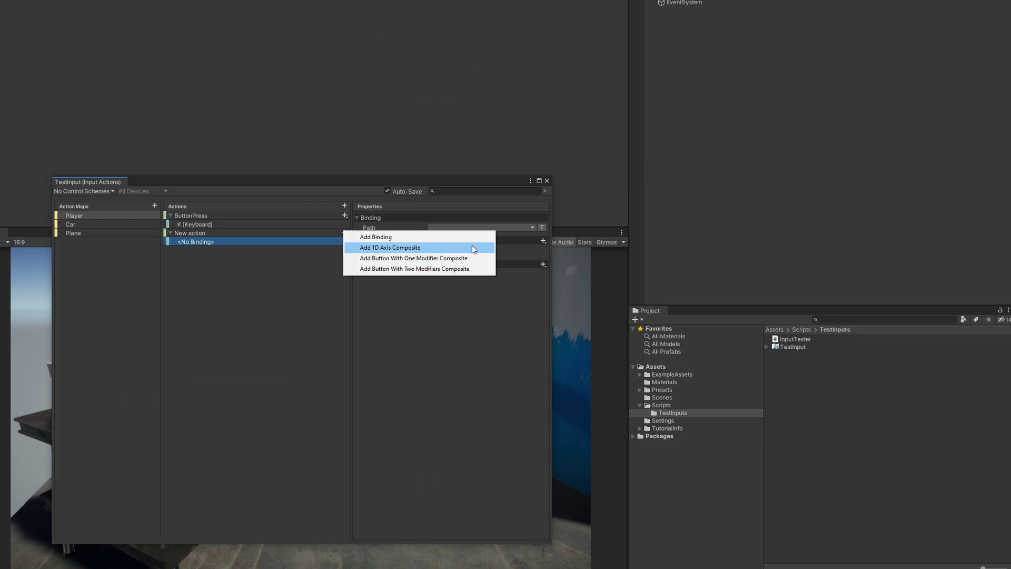
Step: Add a 1D axis composite to the new action and delete its empty binding
click(379, 246)
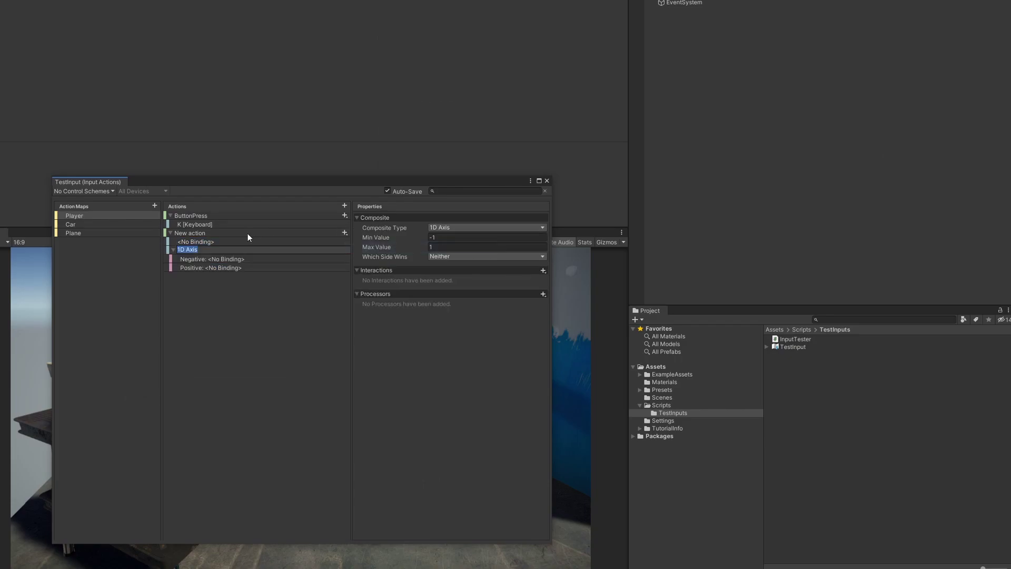
right_click(242, 241)
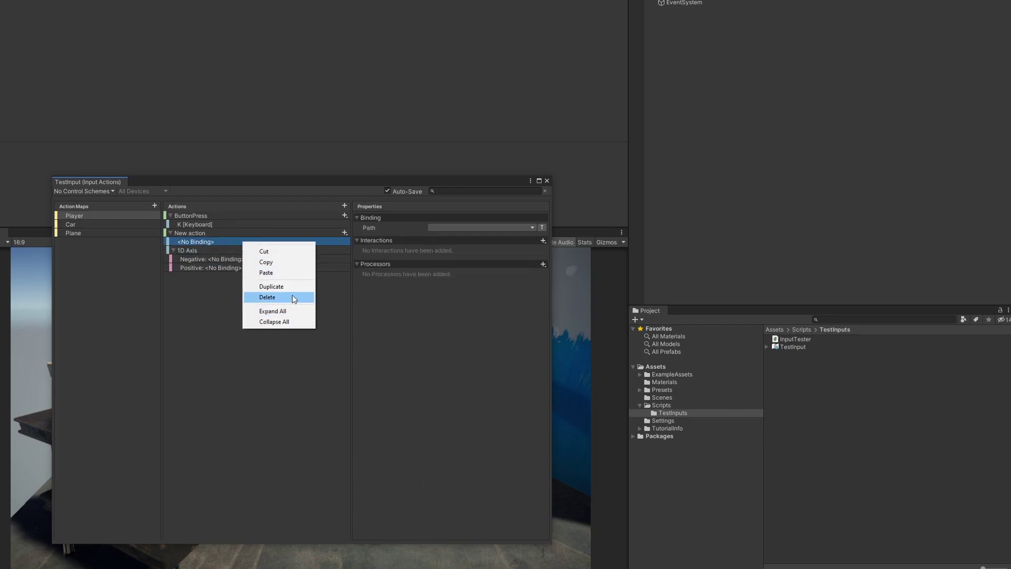
click(279, 296)
Step: Bind the axis's Negative part to the A key and start renaming the action
click(481, 227)
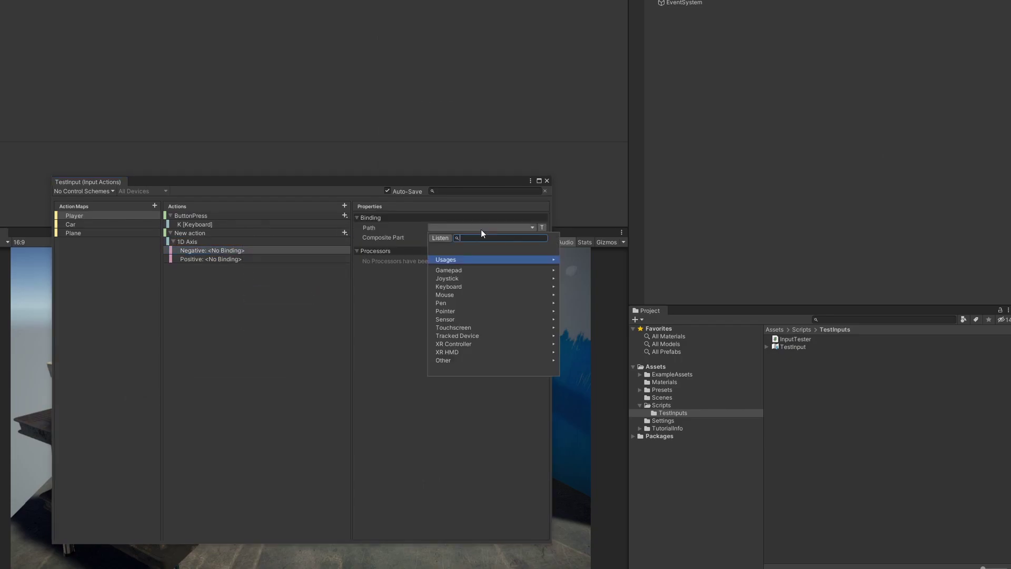
click(448, 260)
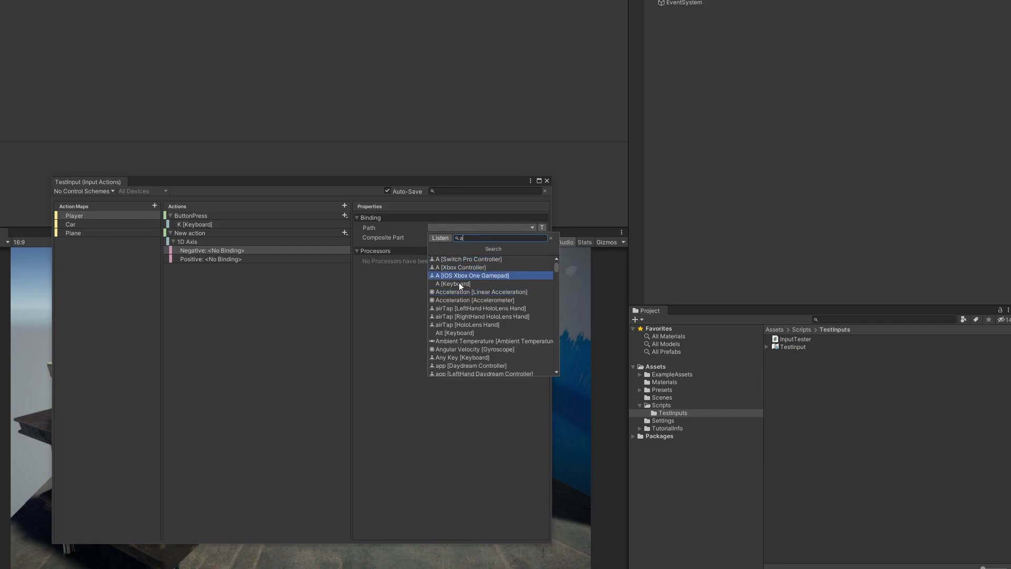
click(369, 280)
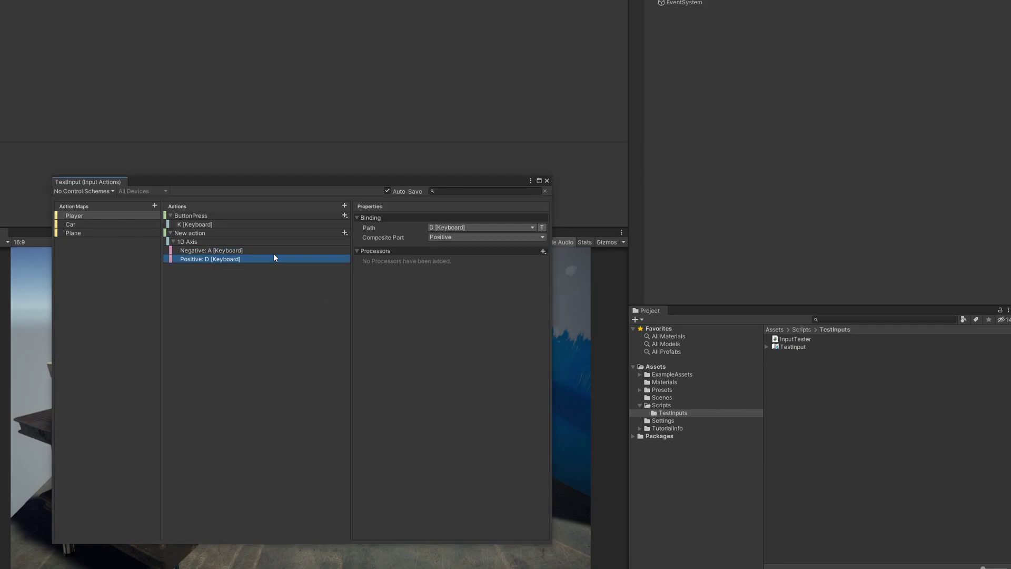
key(Up)
click(223, 234)
click(212, 234)
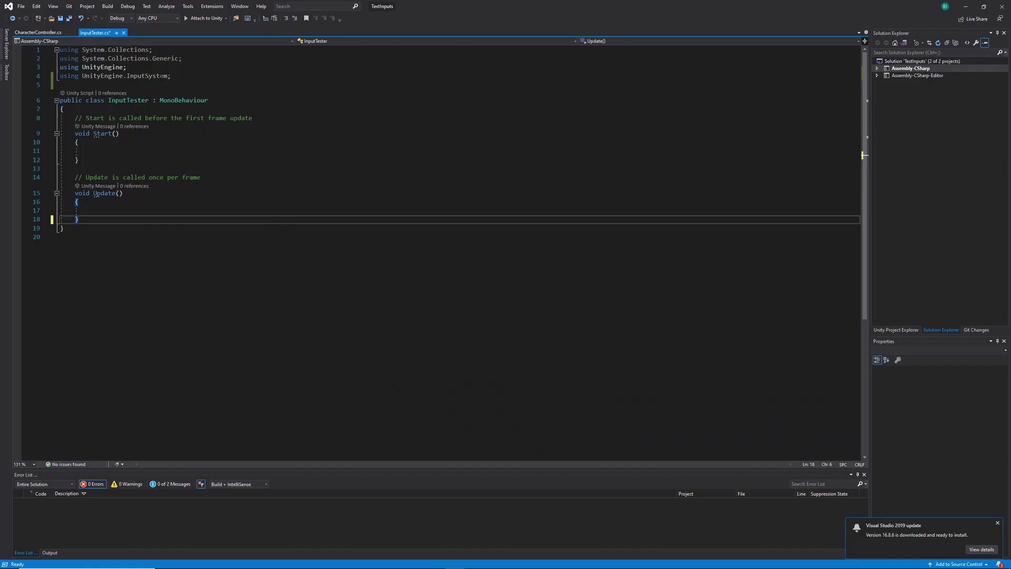
Step: Delete the using UnityEngine.InputSystem line from the InputTester script
click(171, 76)
shift+click(182, 69)
key(BackSpace)
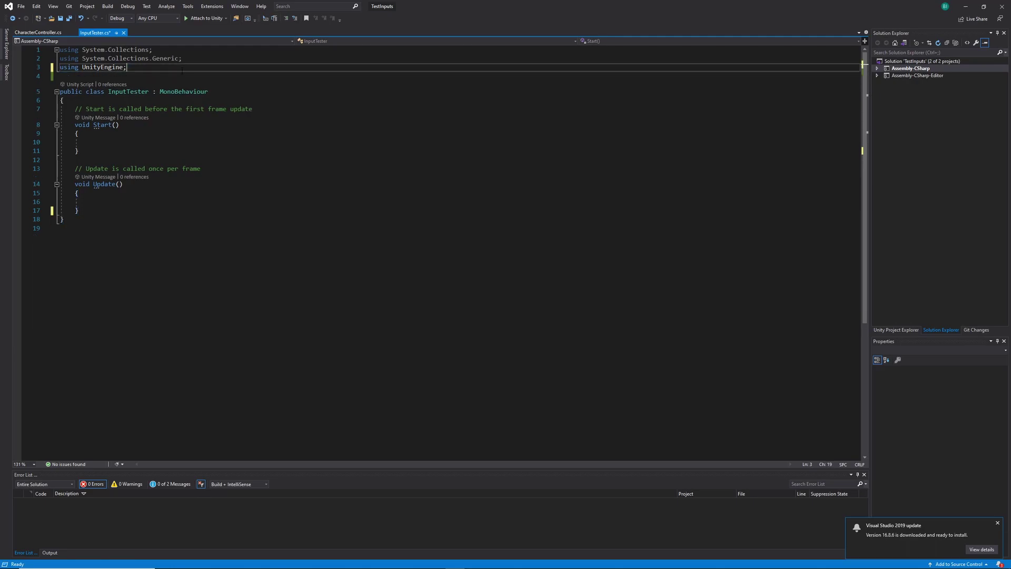
Step: Add a public void OnButtonPress() method below Update and save the script
click(117, 210)
key(Return)
key(Return)
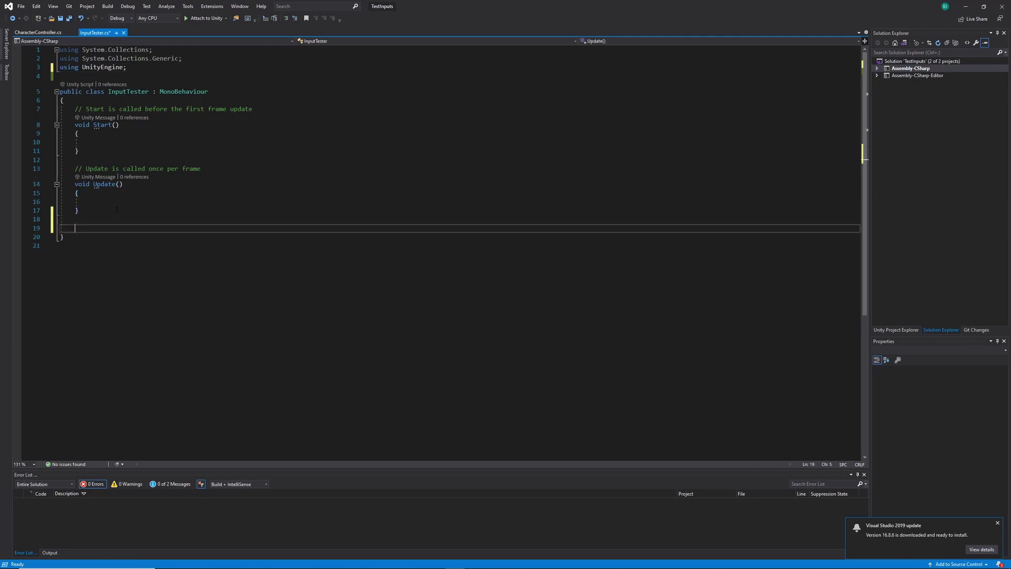
text(public )
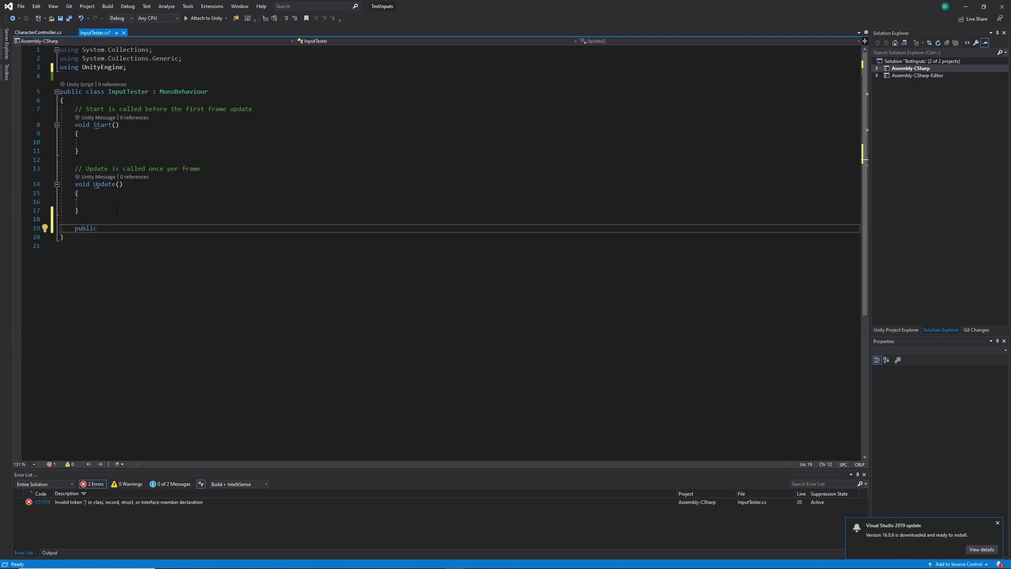
text(void OnBUtton)
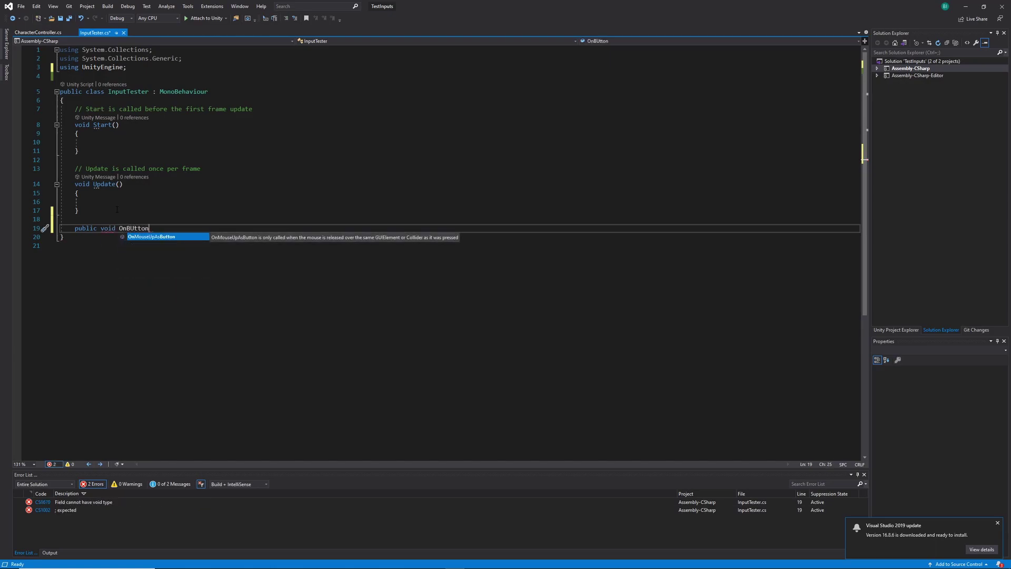
key(BackSpace)
key(BackSpace)
key(BackSpace)
key(BackSpace)
key(BackSpace)
text(utto)
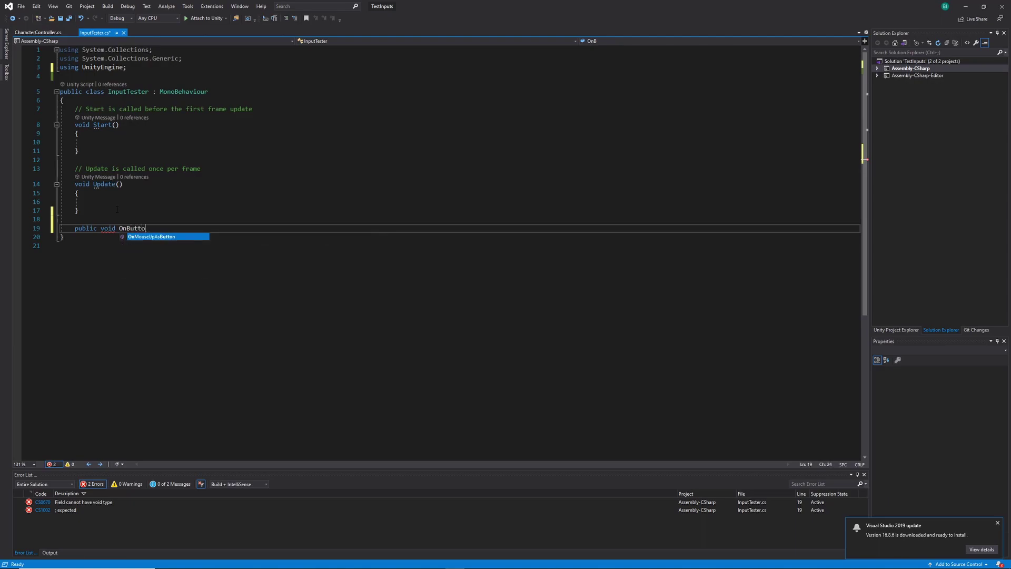
text(nPress())
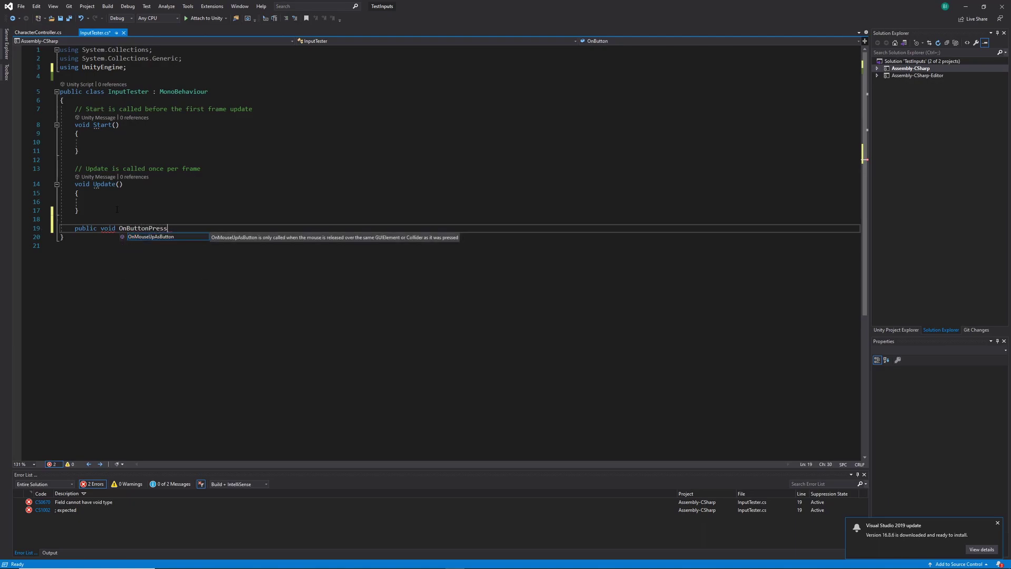
key(Return)
text({)
key(Return)
key(ctrl+s)
Step: Give OnButtonPress an InputValue value parameter and an if (value.isPressed) check
click(171, 234)
text(Inpit)
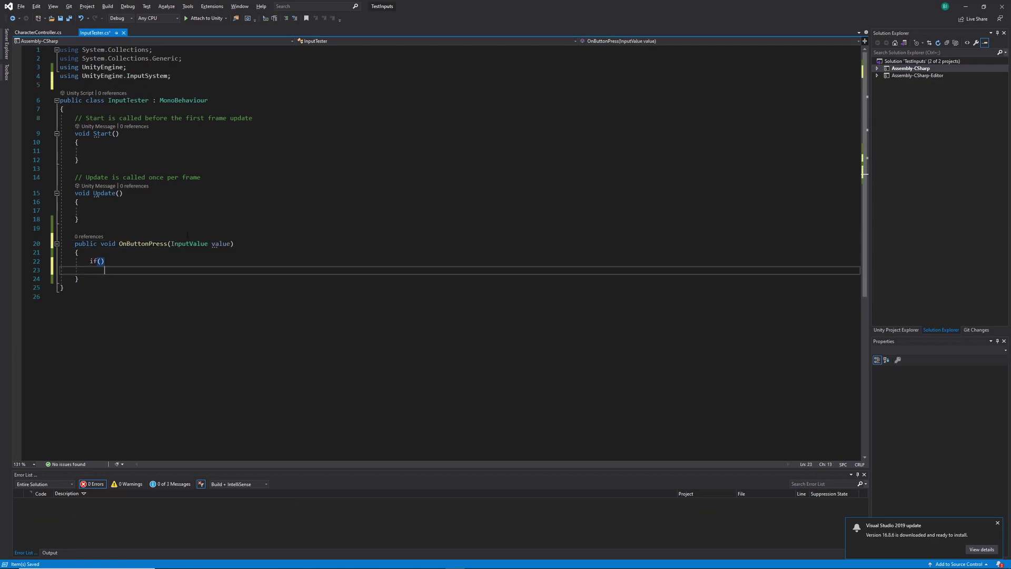
key(Return)
text({)
key(Return)
key(Up)
key(Up)
key(End)
key(Left)
text(value.i)
key(Tab)
Step: Log "Value was pressed" inside the if block, then press K twice in the running game
key(Down)
key(Down)
text(Debug.Log();)
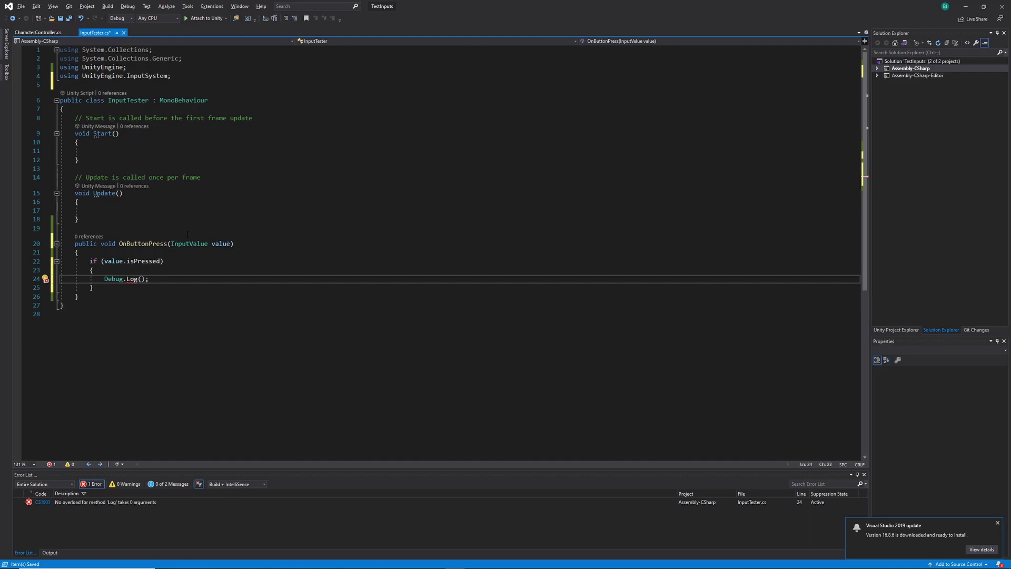
text("Value)
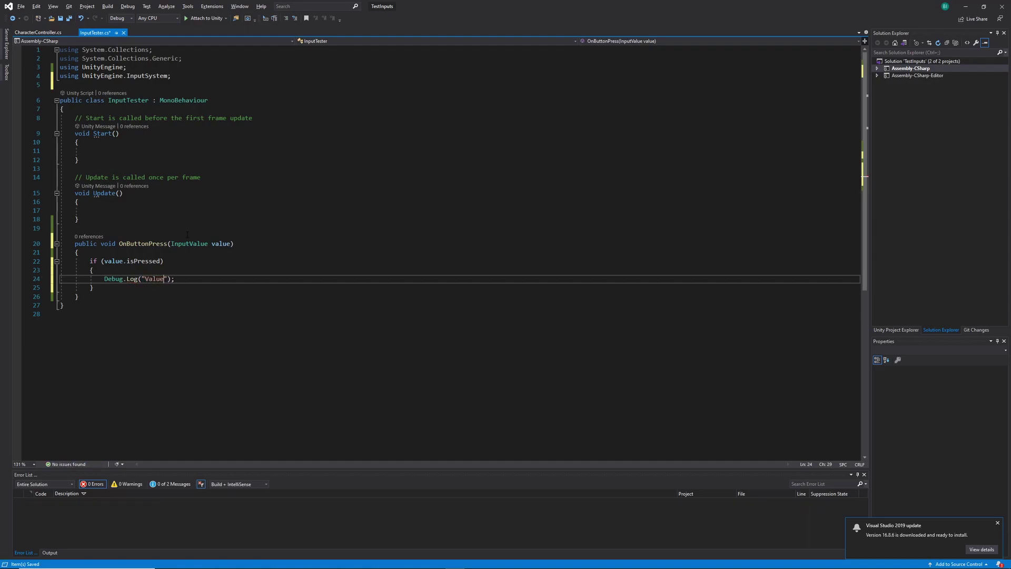
text( was presew)
key(BackSpace)
text(sed)
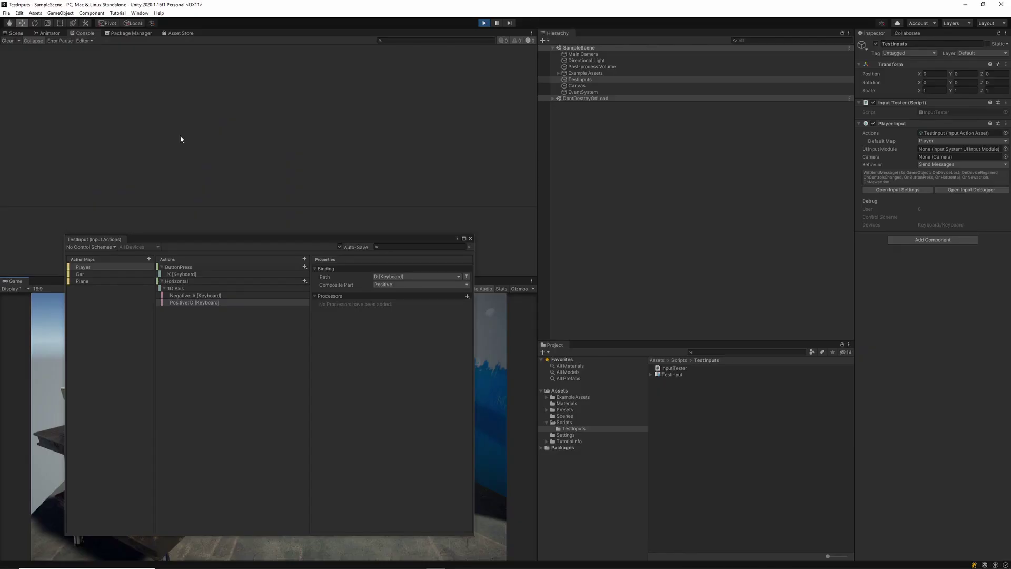
key(k)
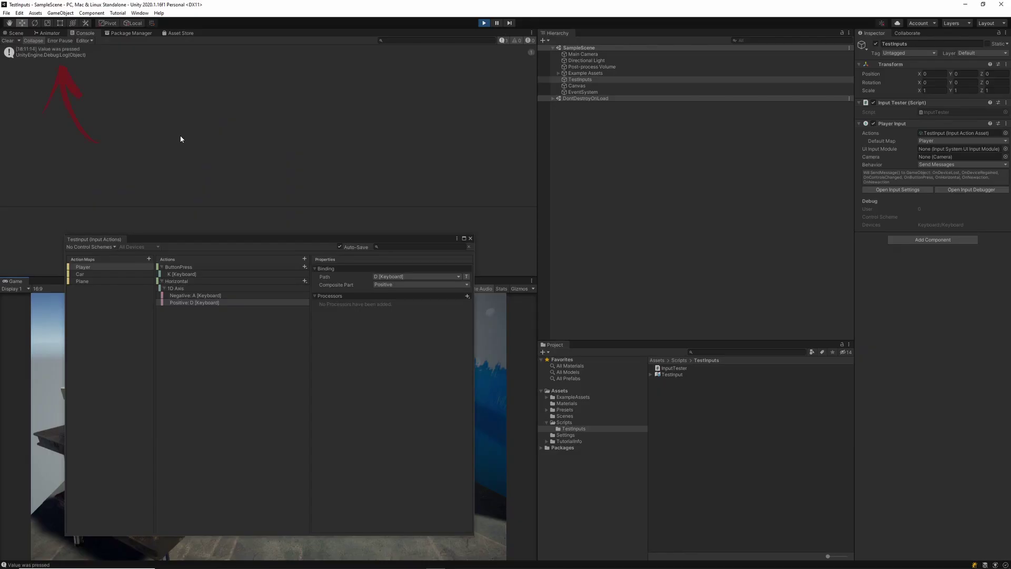
key(k)
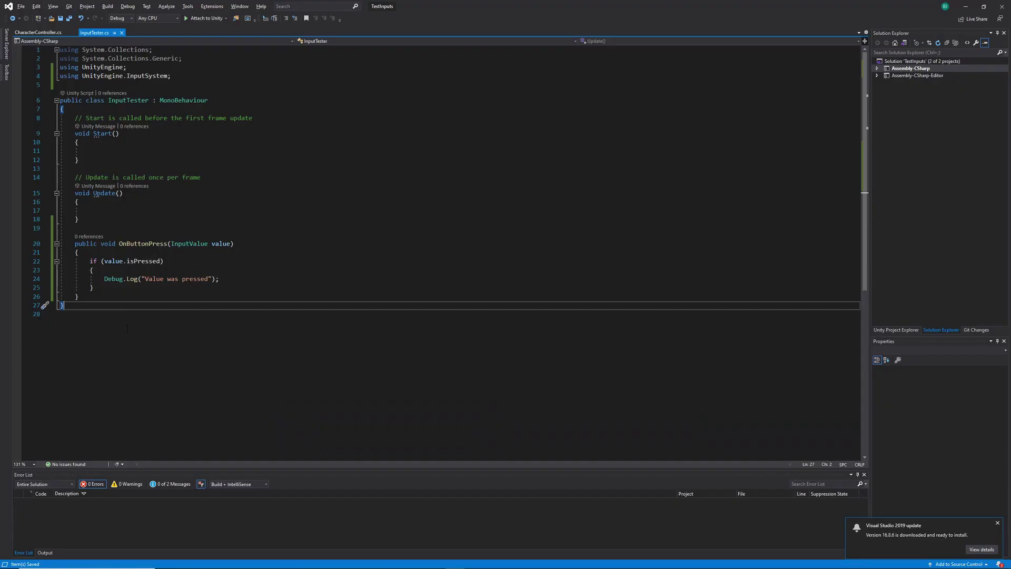
Step: Add a public void OnHorizontal(InputValue value) method below OnButtonPress
click(98, 301)
key(Return)
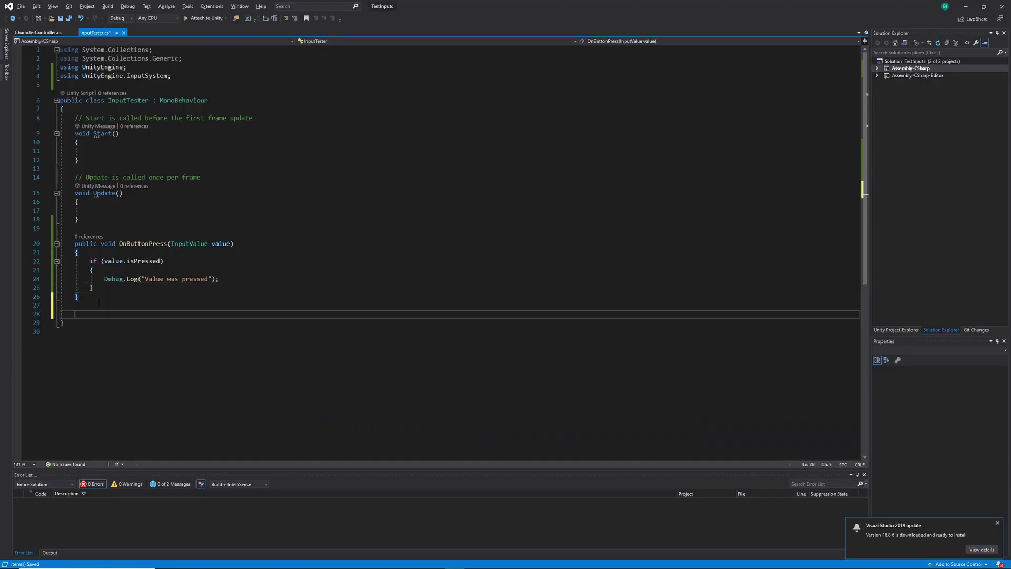
text(public void )
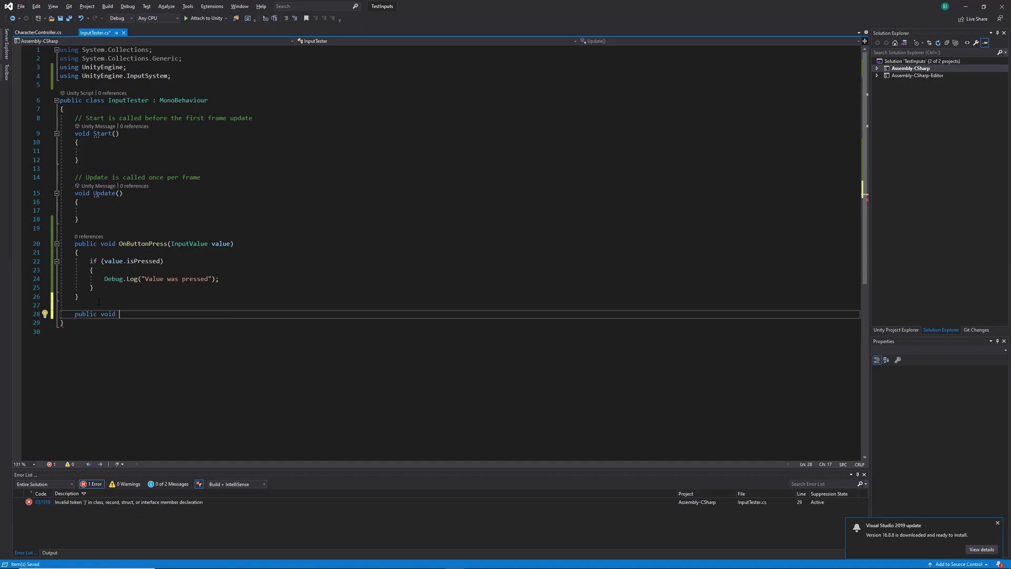
text(OnHorizontal(InputValue value))
key(Return)
text({)
key(Return)
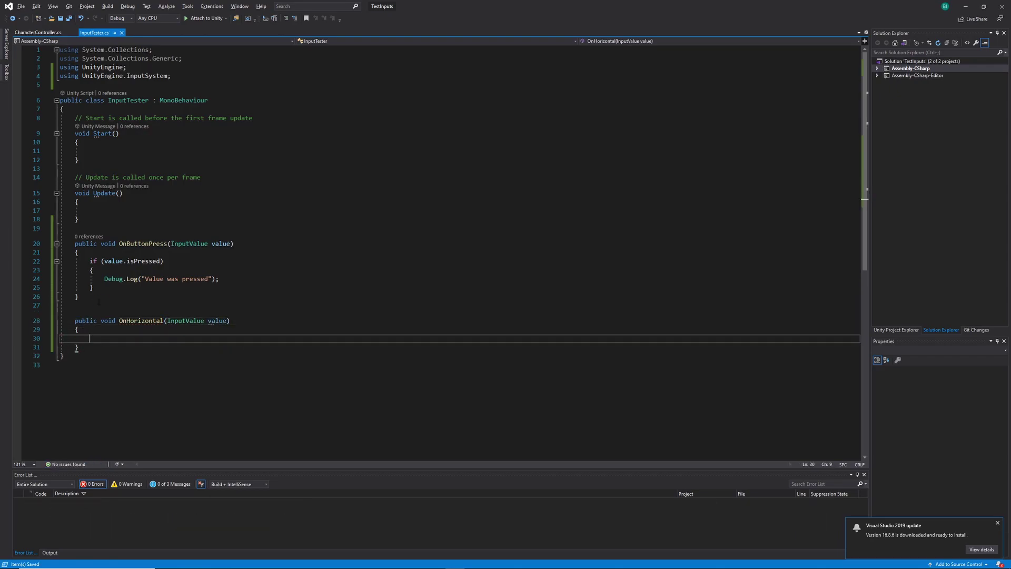
Step: Make OnHorizontal log "Horizontal value: " + value.Get<float>() and save the script
text(Debug.Log();)
key(Left)
key(Left)
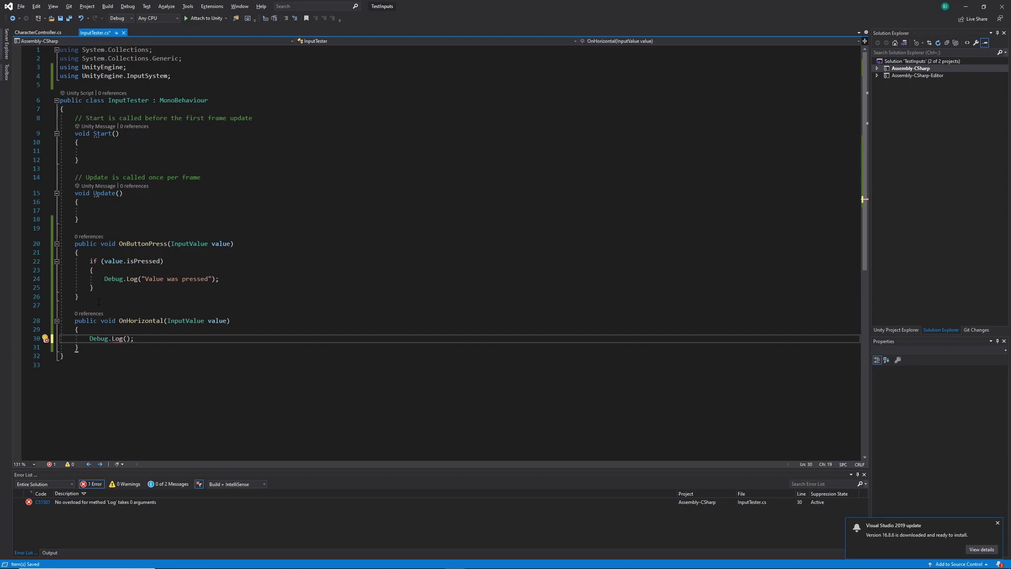
text("Hori)
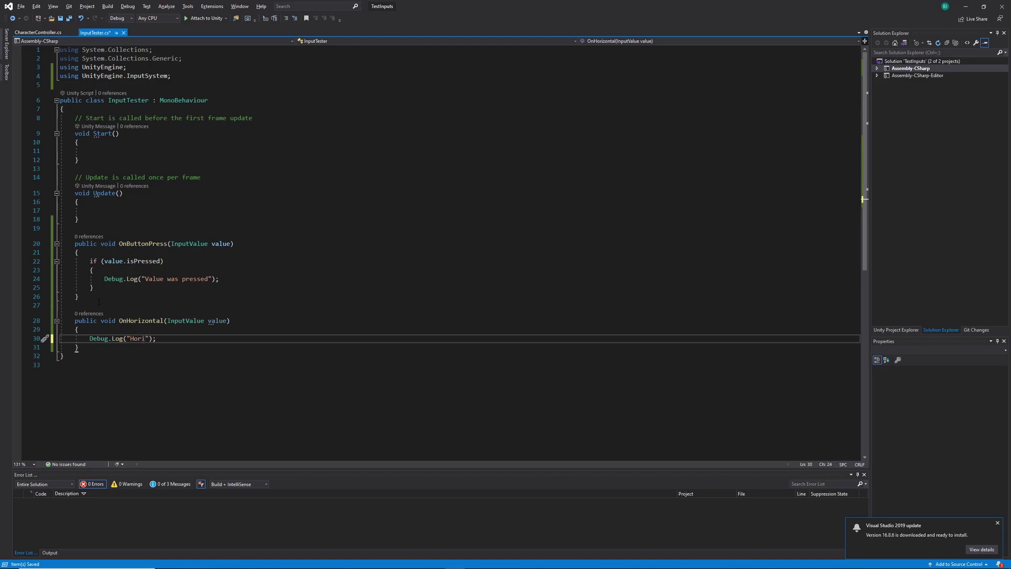
text(zontal value: " + value.Get)
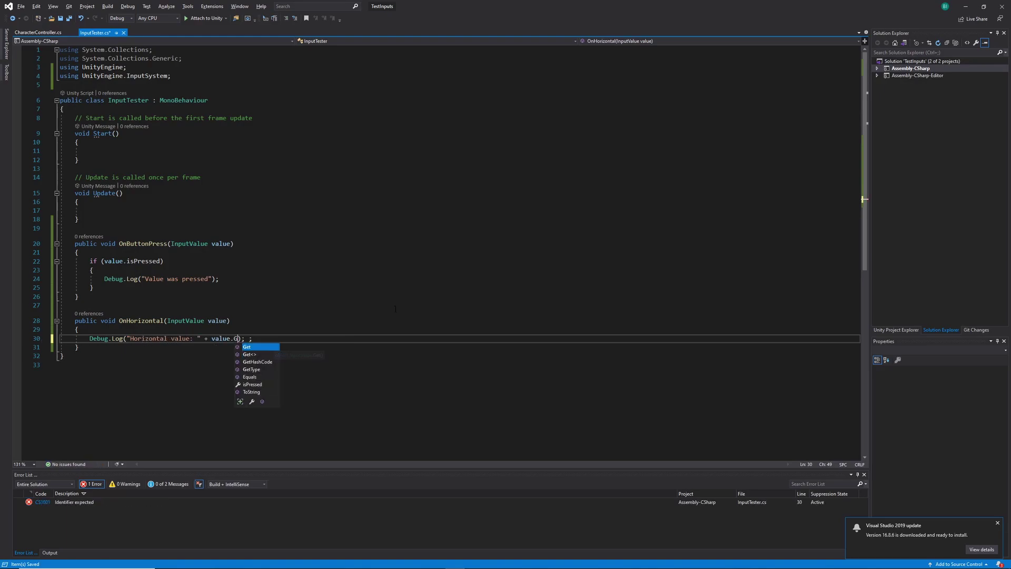
text(<>())
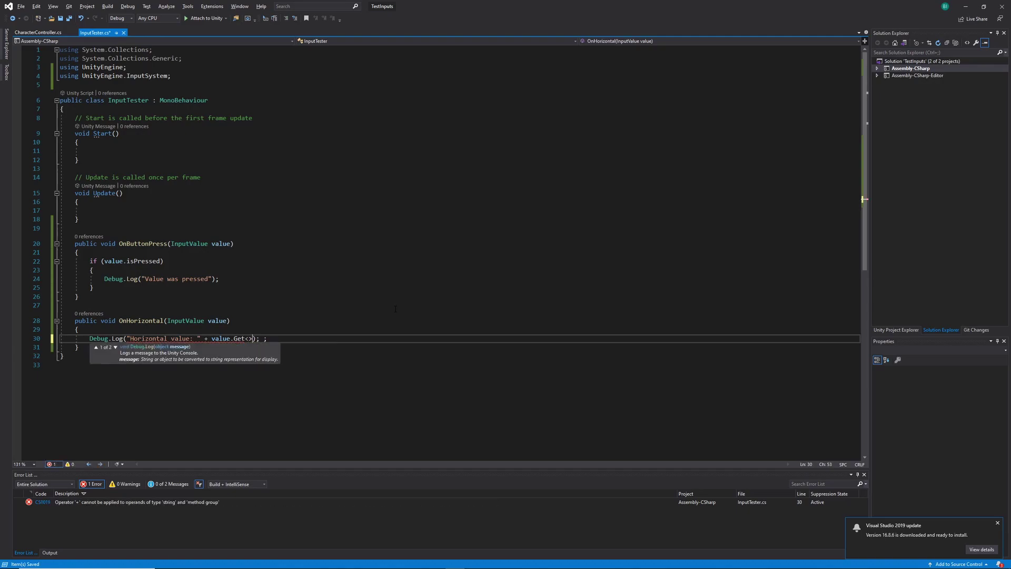
key(Left)
key(Left)
key(Left)
text(float)
key(Escape)
key(ctrl+s)
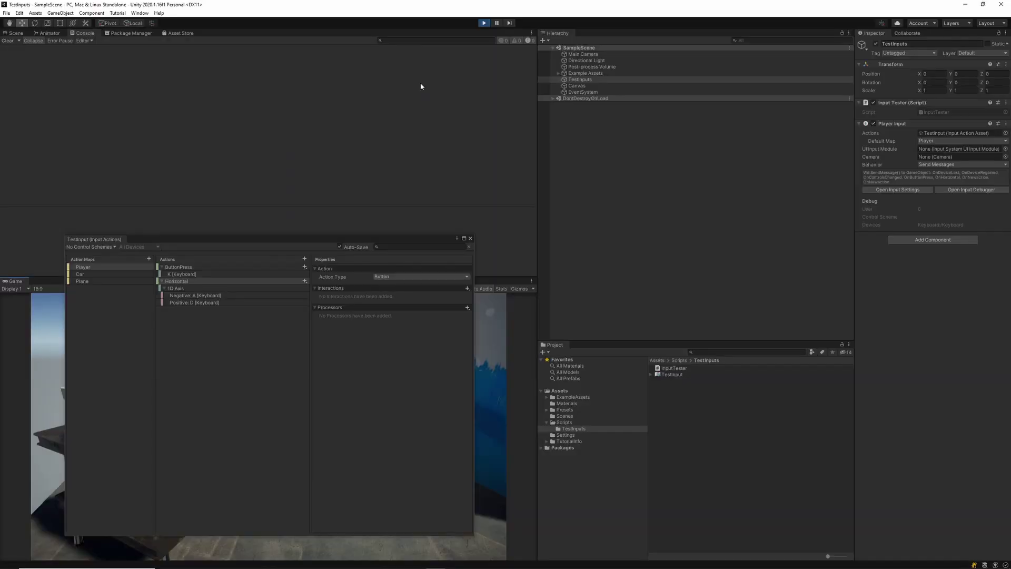
Step: Alternate A and D in Play mode so the Console logs 'Horizontal value: -1' and '1' repeatedly
key(a)
key(d)
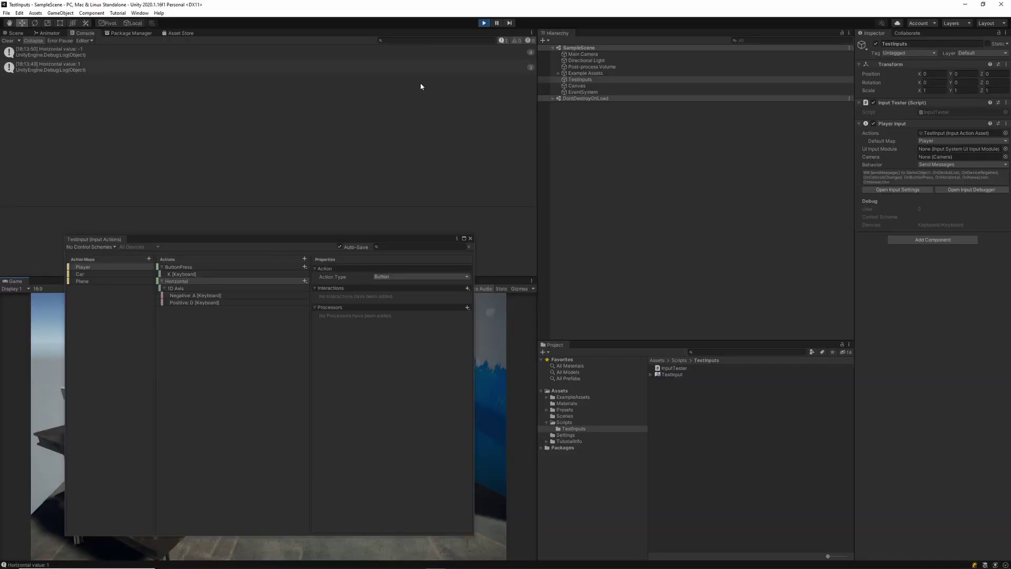
key(d)
key(a)
key(d)
key(a)
key(d)
key(a)
key(d)
key(a)
key(d)
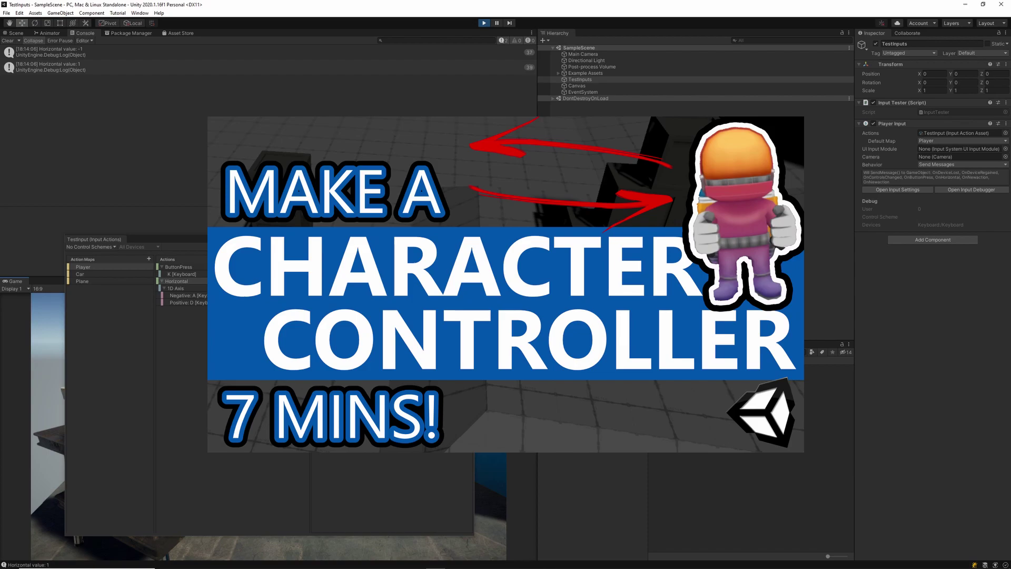
Step: Stop Play mode and delete the Example Assets room from the scene
click(484, 23)
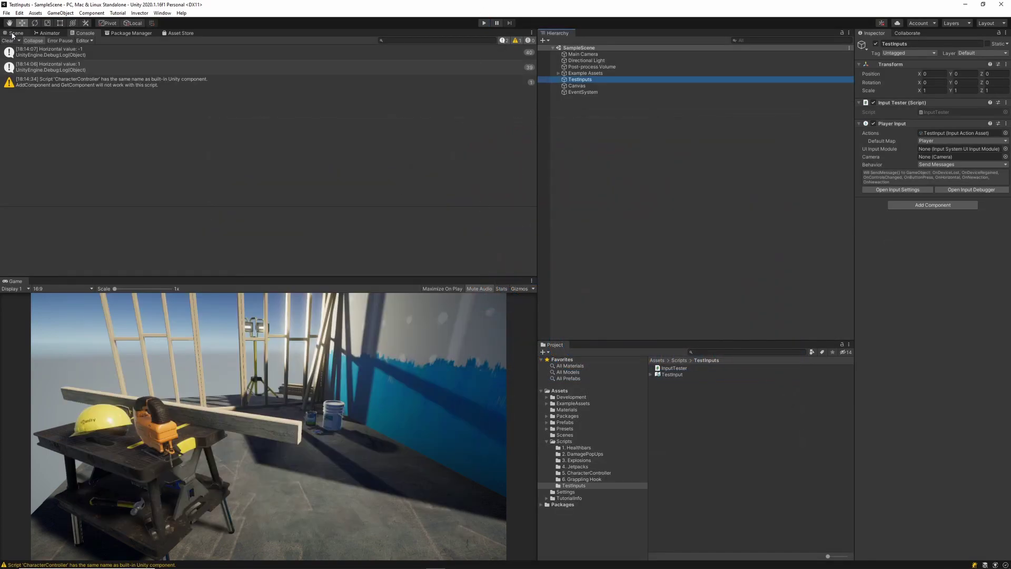
click(15, 32)
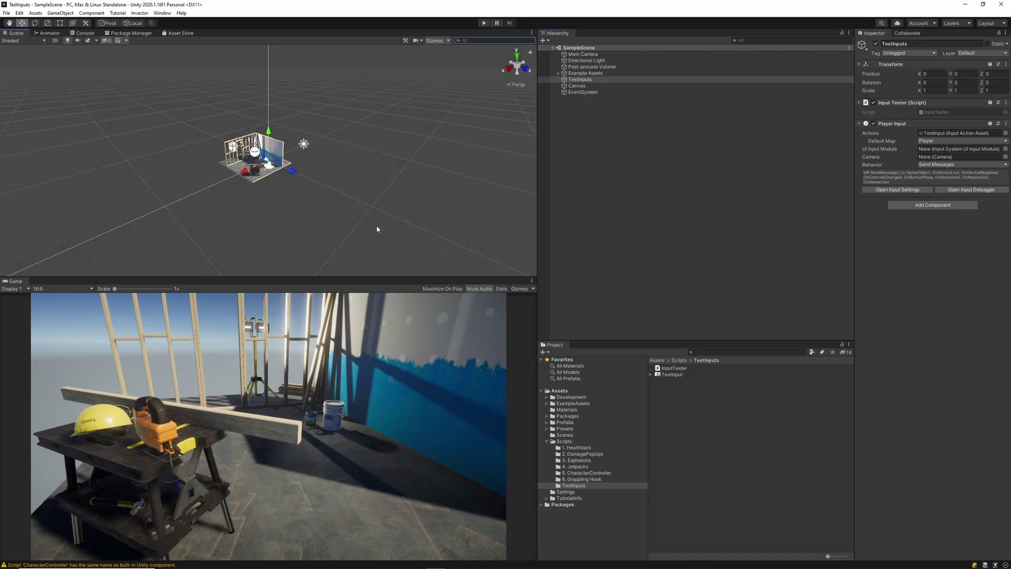
scroll(377, 229, up, 2)
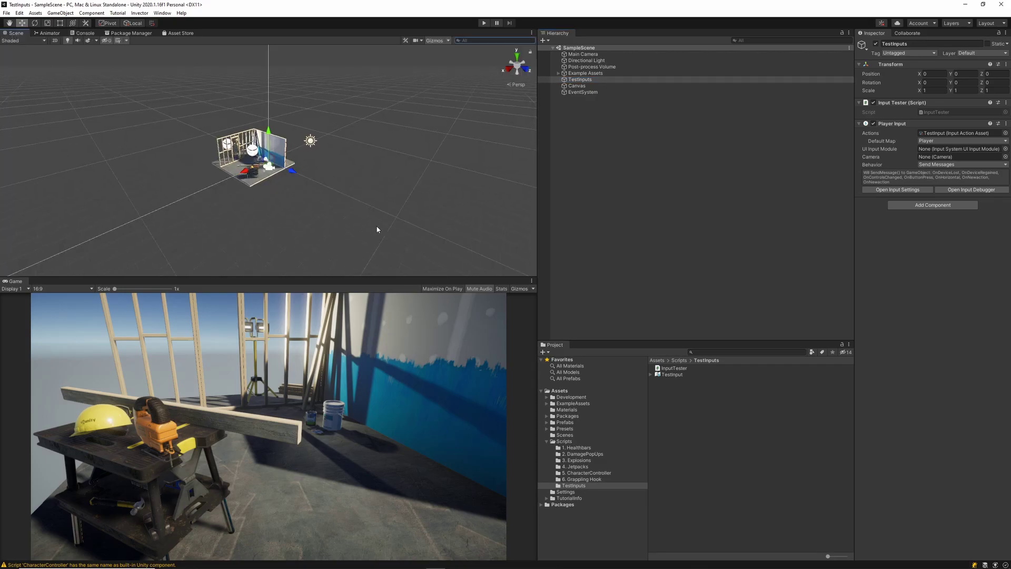
click(602, 72)
key(Delete)
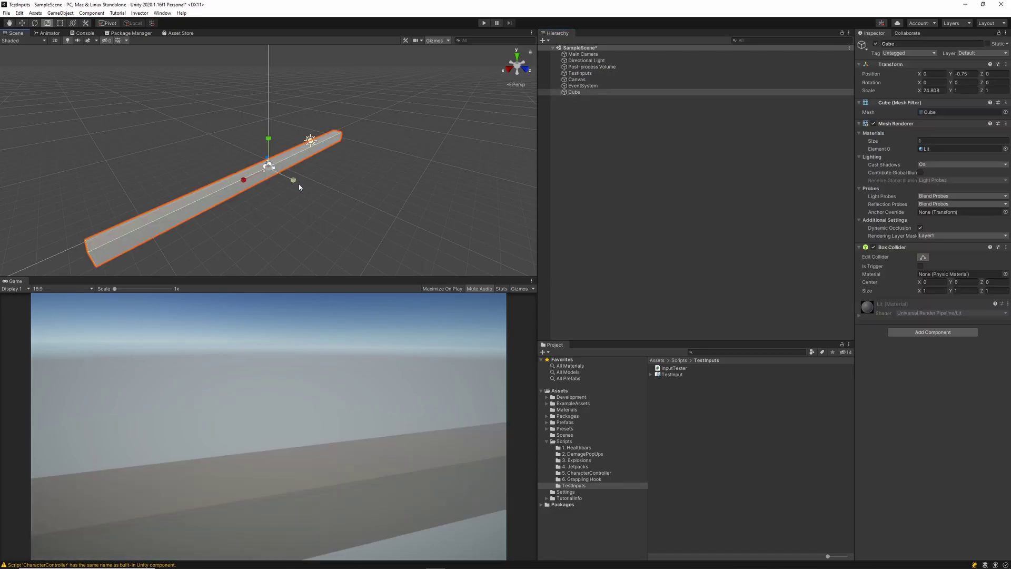
Step: Stretch a cube into a floor, add the Spaceman prefab, and set M_SpaceMan's shader to URP Lit
drag(295, 185, 872, 444)
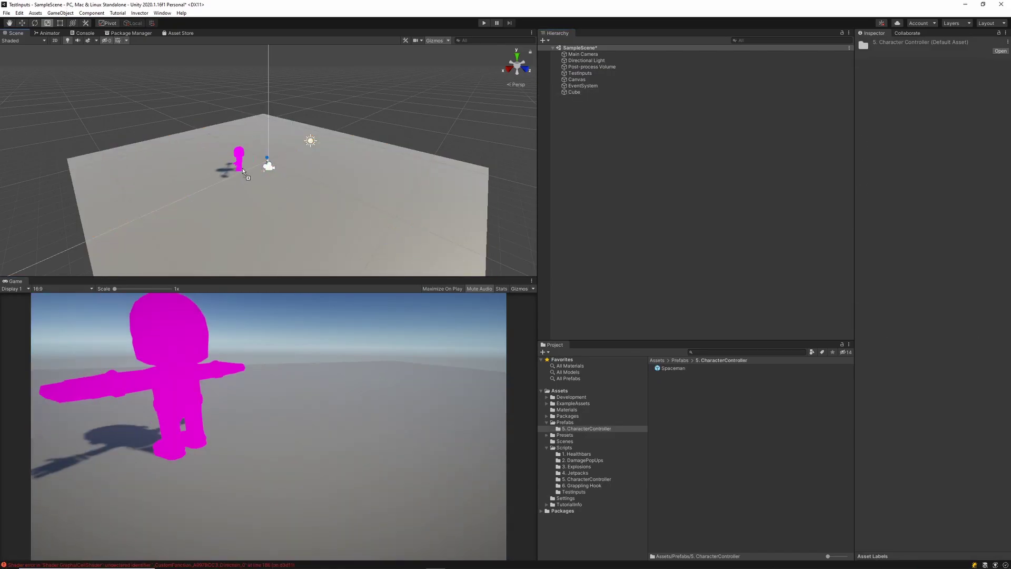
drag(242, 168, 258, 150)
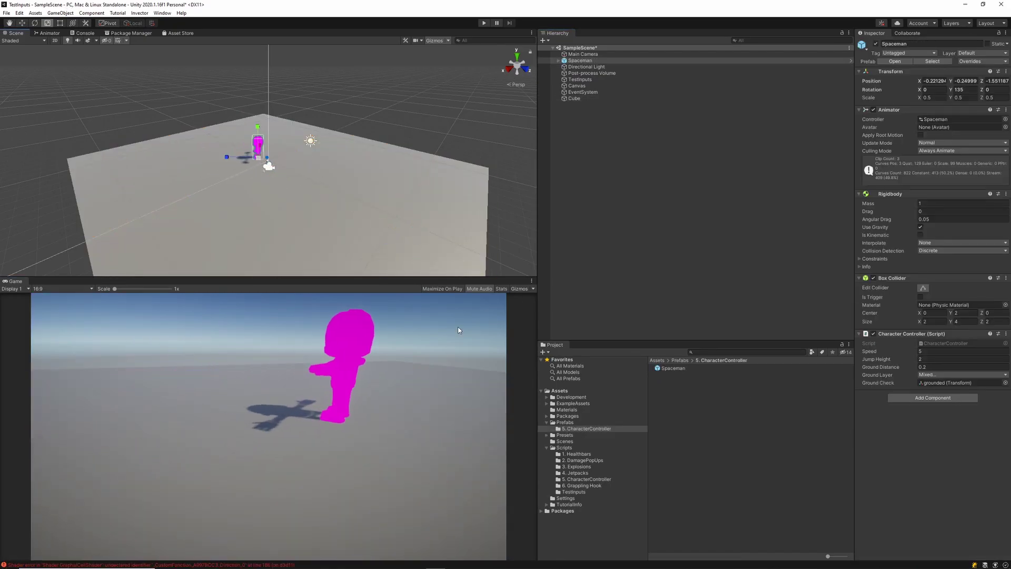
click(558, 60)
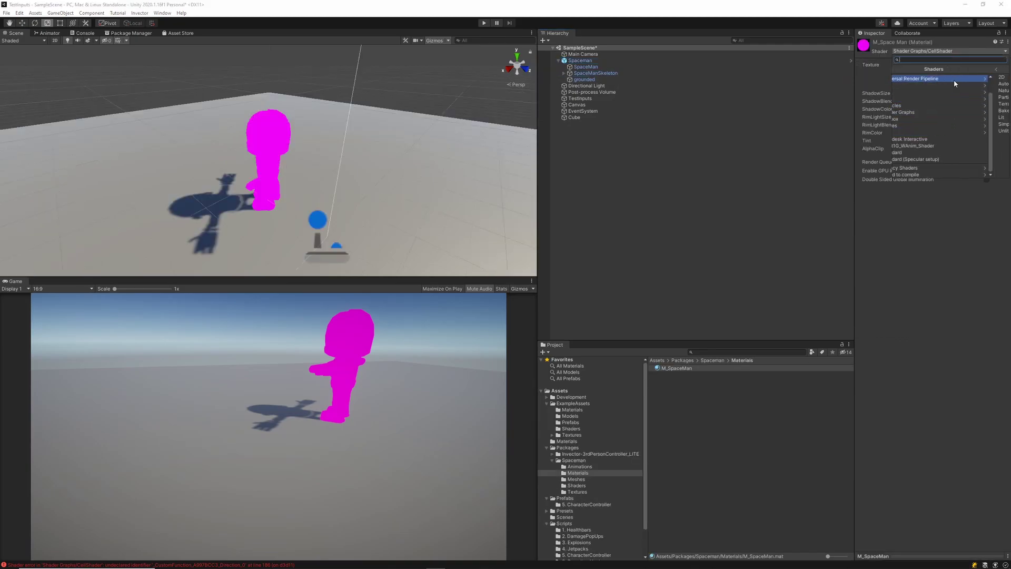
click(953, 78)
click(922, 117)
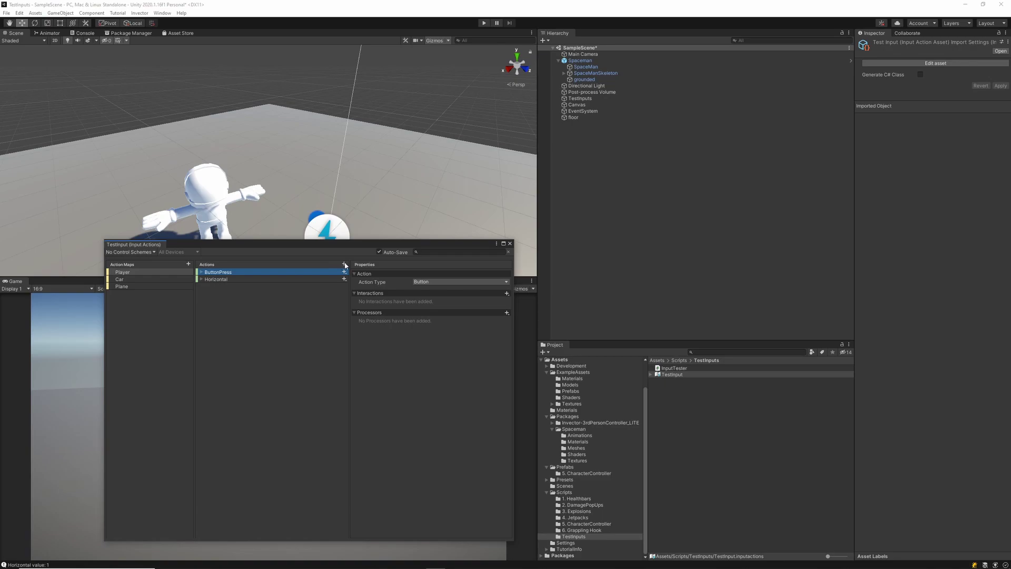
Step: Add a Move action with action type Value and control type Vector 2
click(344, 264)
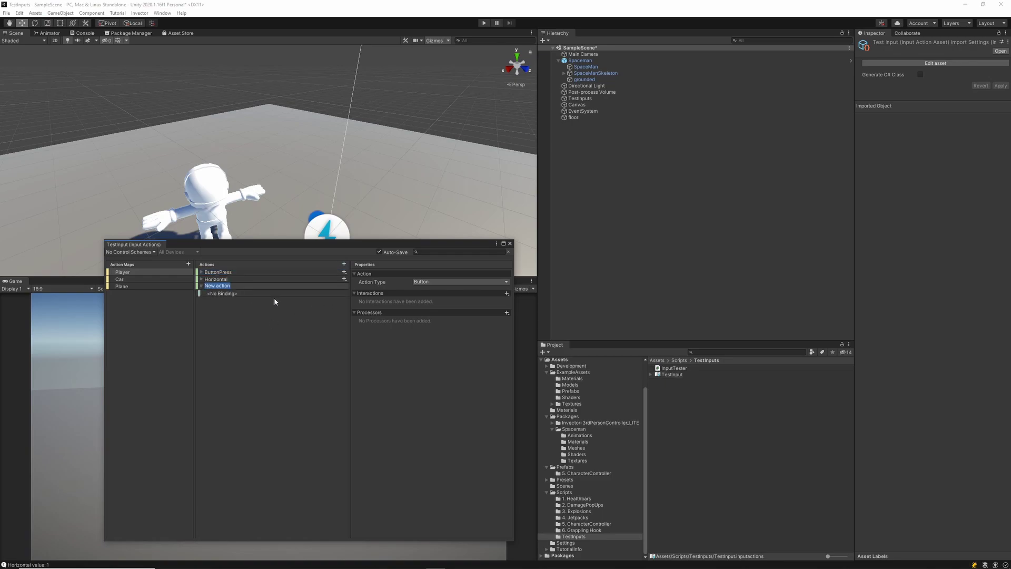
text(Move)
key(Return)
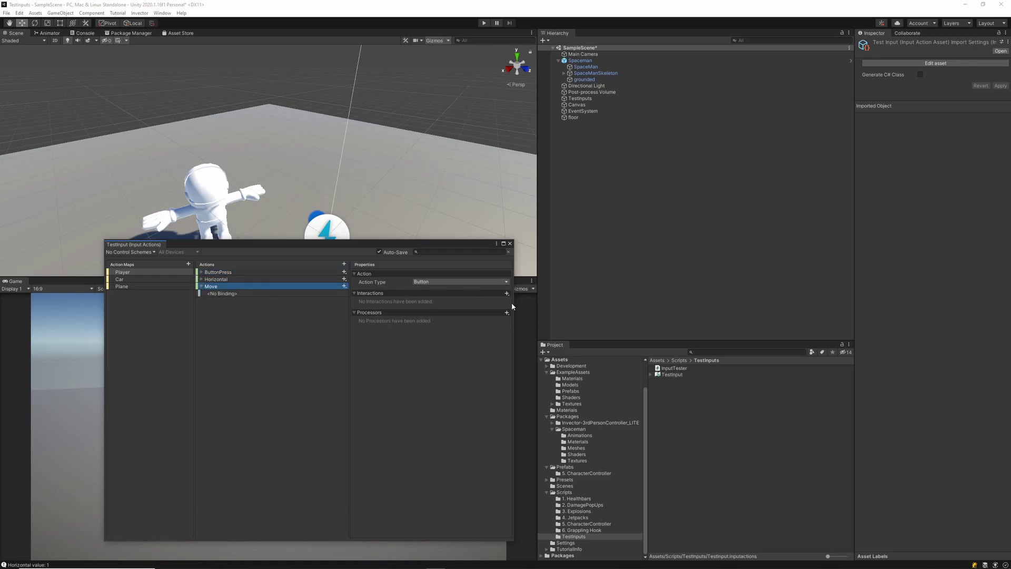
click(477, 282)
click(445, 288)
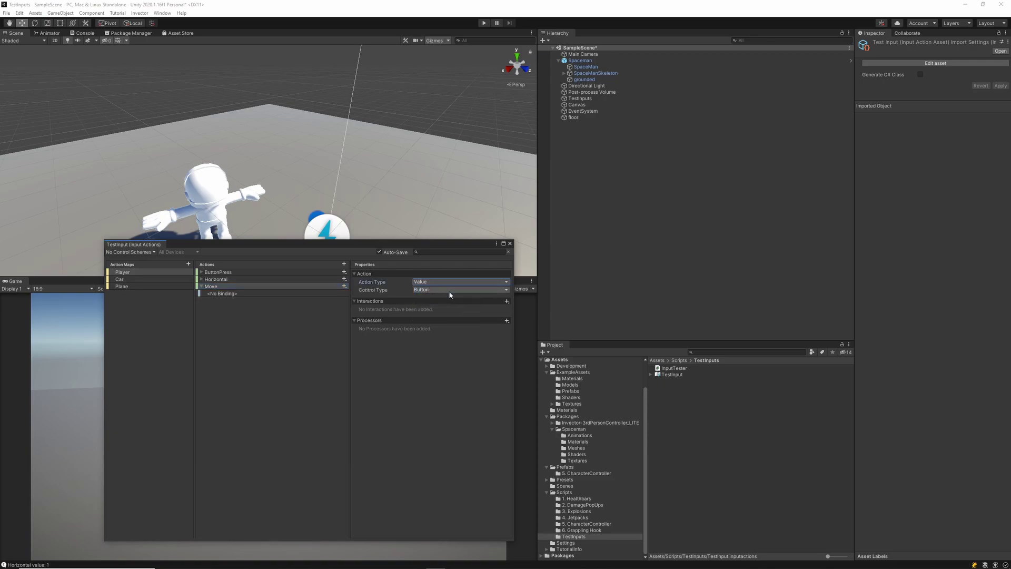
click(450, 289)
click(458, 425)
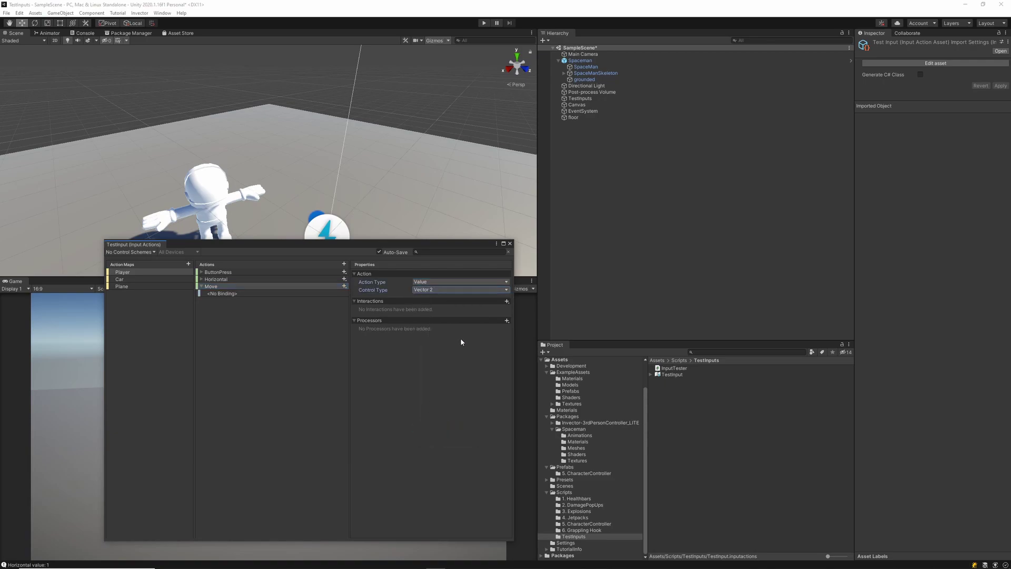
Step: Give Move a 2D Vector composite, remove the empty binding, and bind Up to W [Keyboard]
click(258, 287)
click(345, 286)
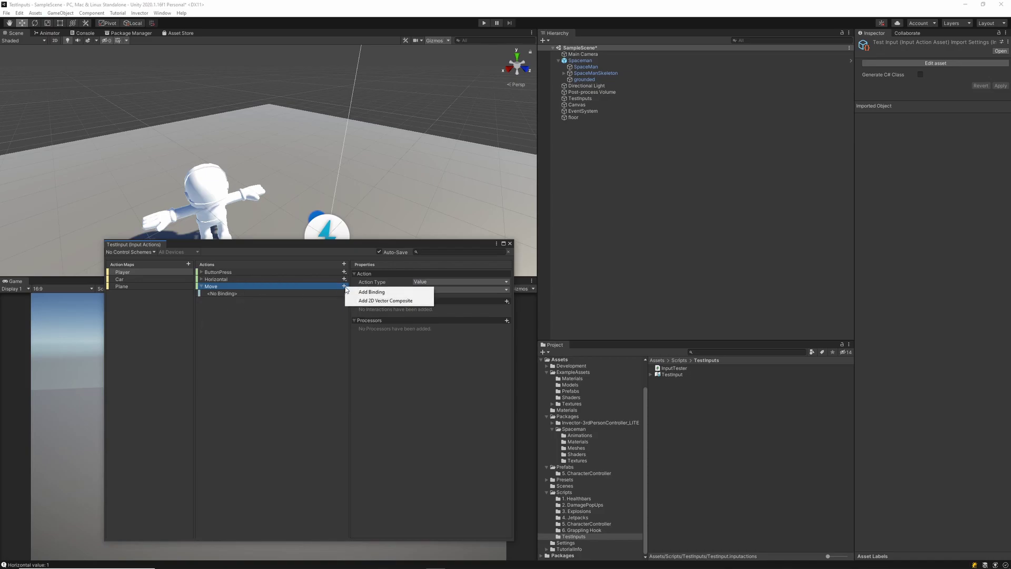
click(383, 302)
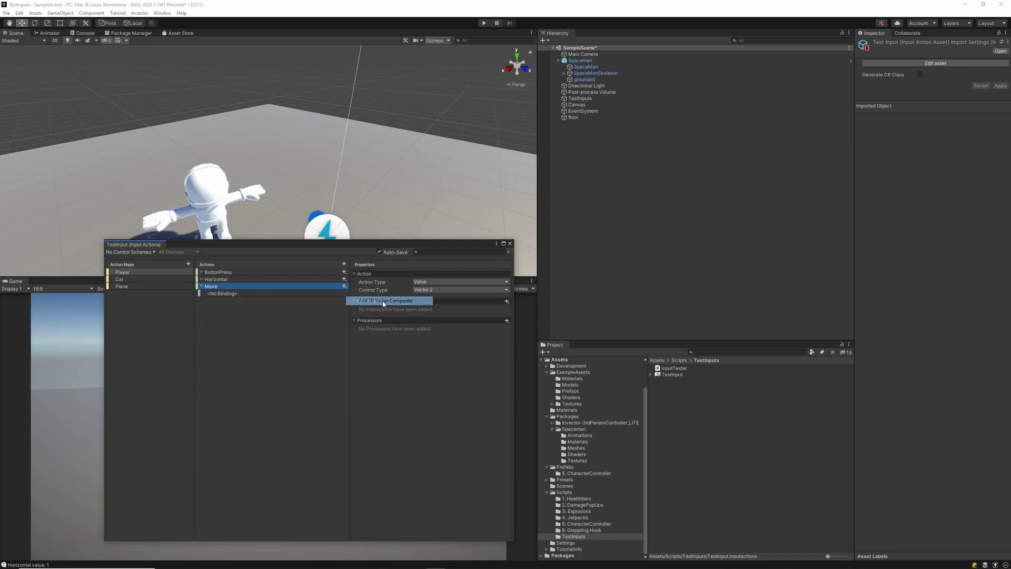
right_click(227, 293)
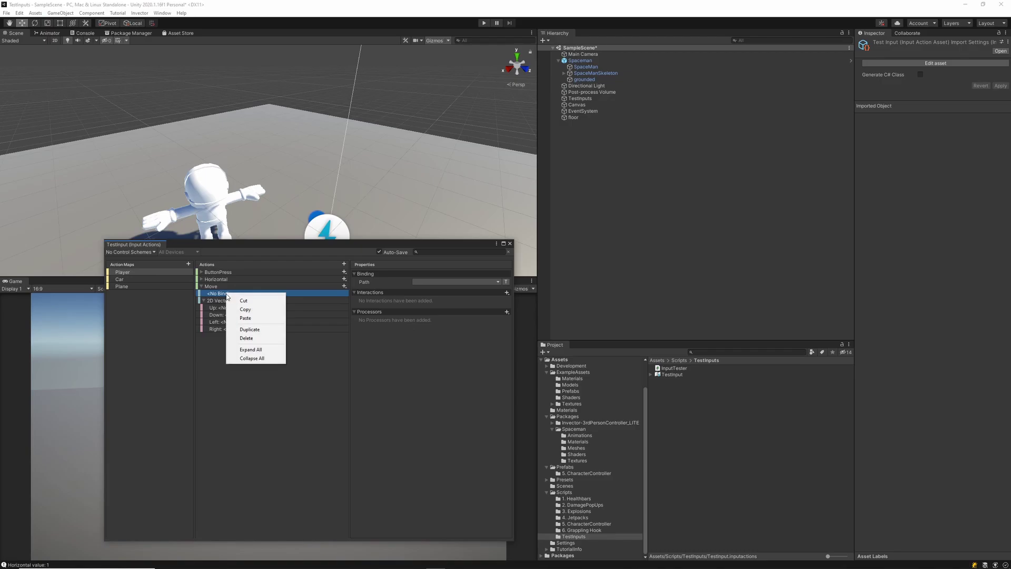
click(246, 338)
click(236, 293)
click(255, 301)
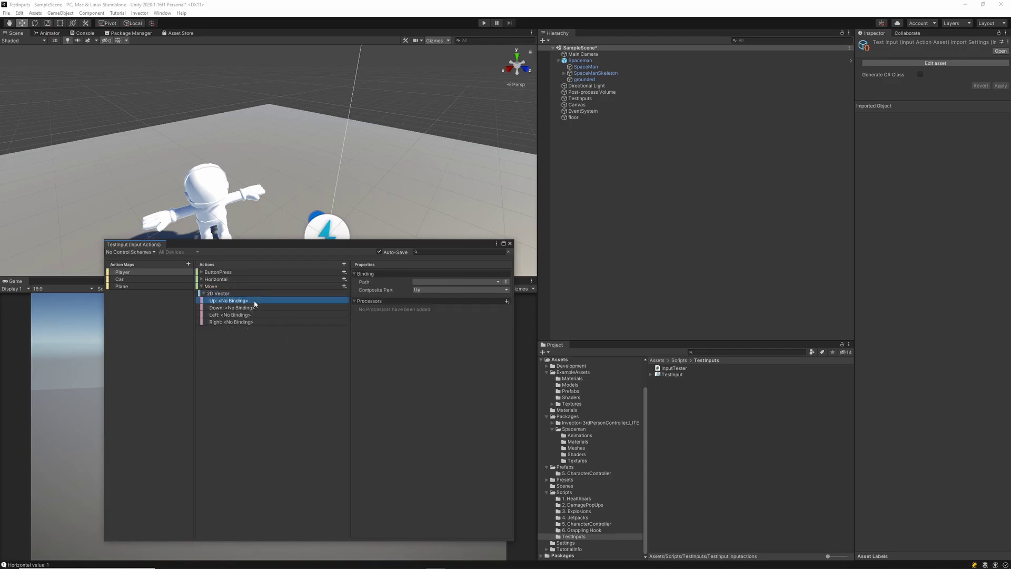
click(454, 282)
text(w)
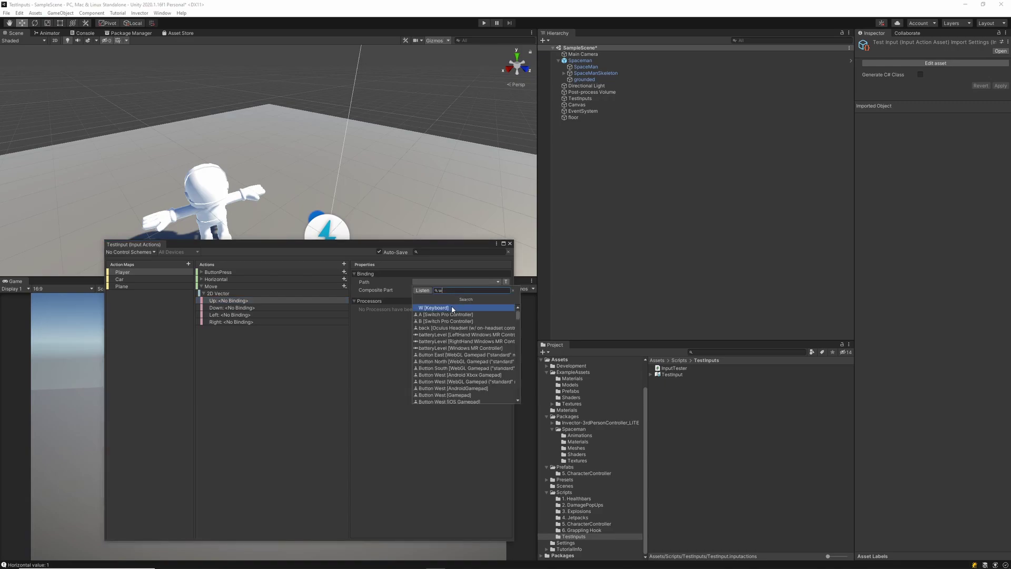
click(452, 308)
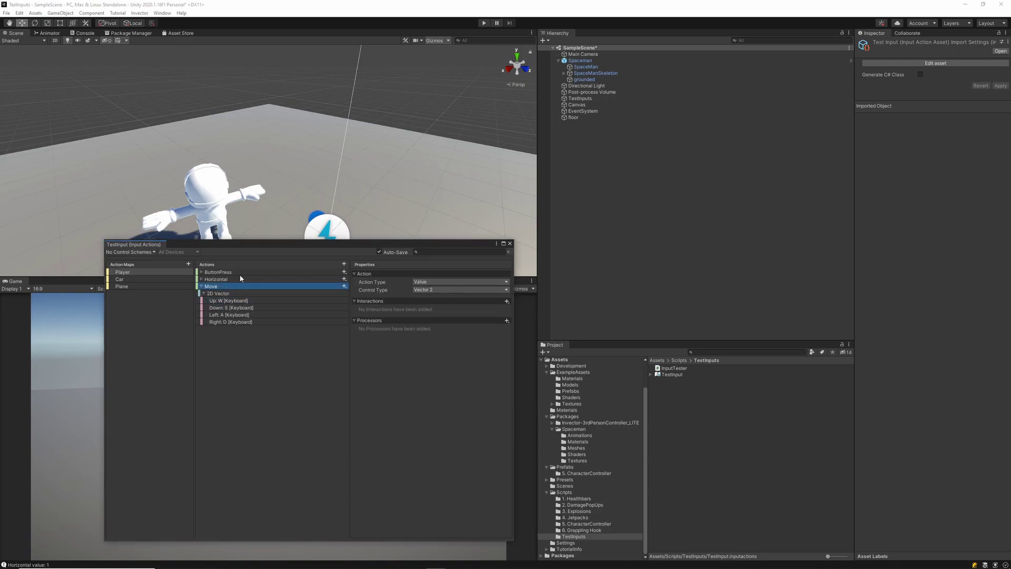
Step: Add a Jump action bound to Space [Keyboard]
click(343, 263)
text(Jump)
key(Return)
key(Down)
click(444, 281)
text(space)
click(431, 301)
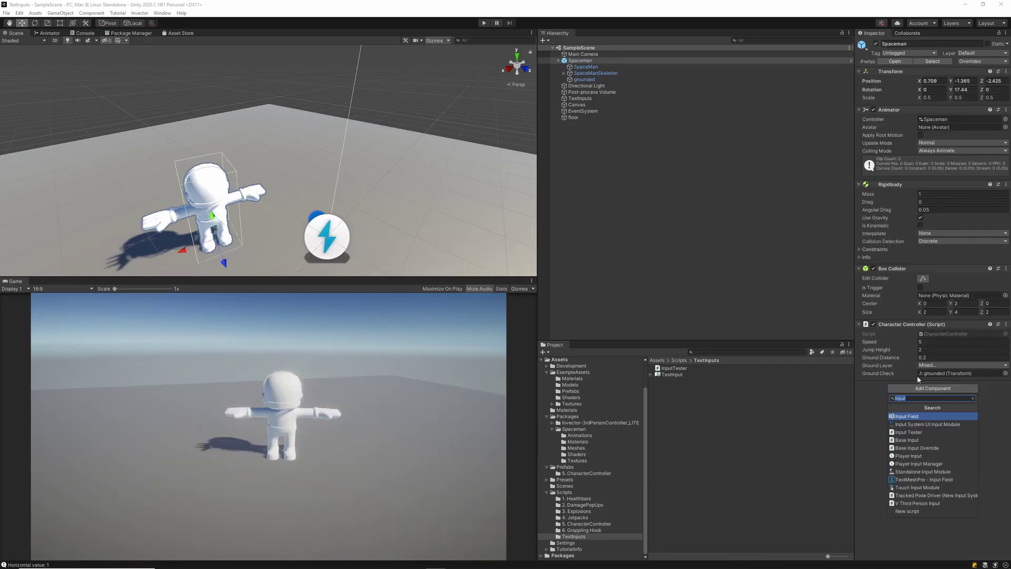
Step: Add a Player Input component to the Spaceman and assign TestInput as its Actions asset
text(Pla)
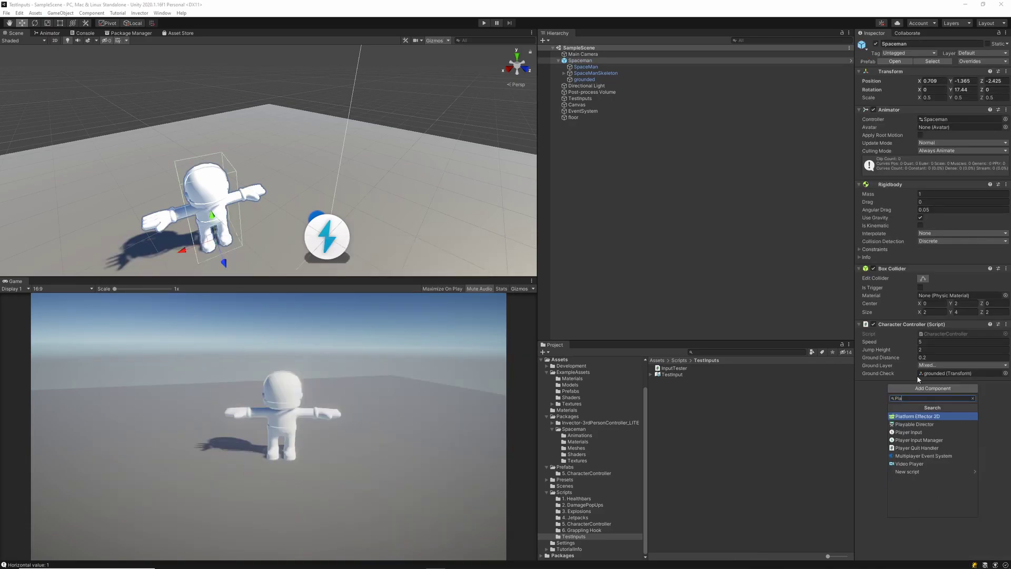
key(Down)
key(Down)
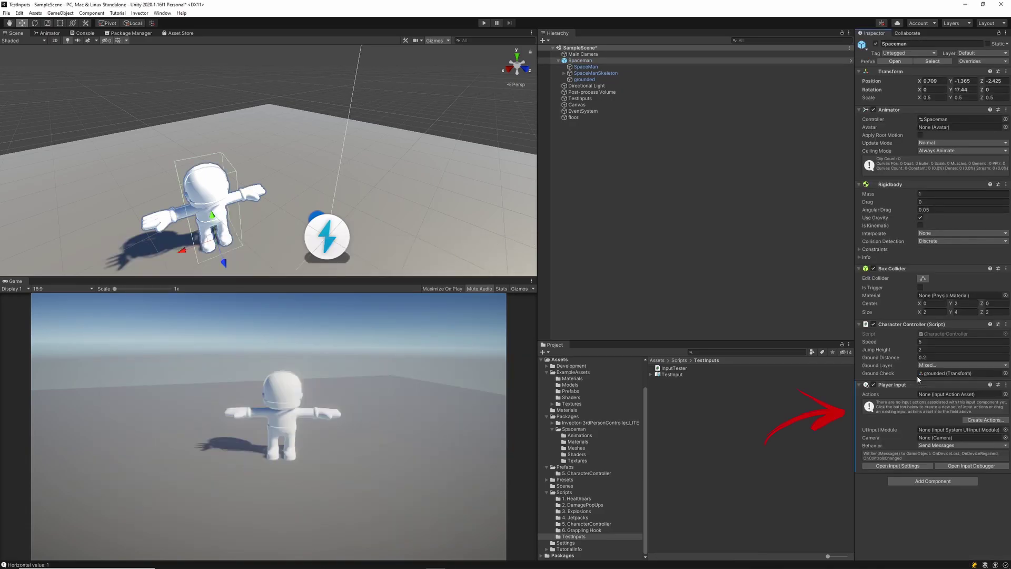
click(1006, 394)
double_click(520, 299)
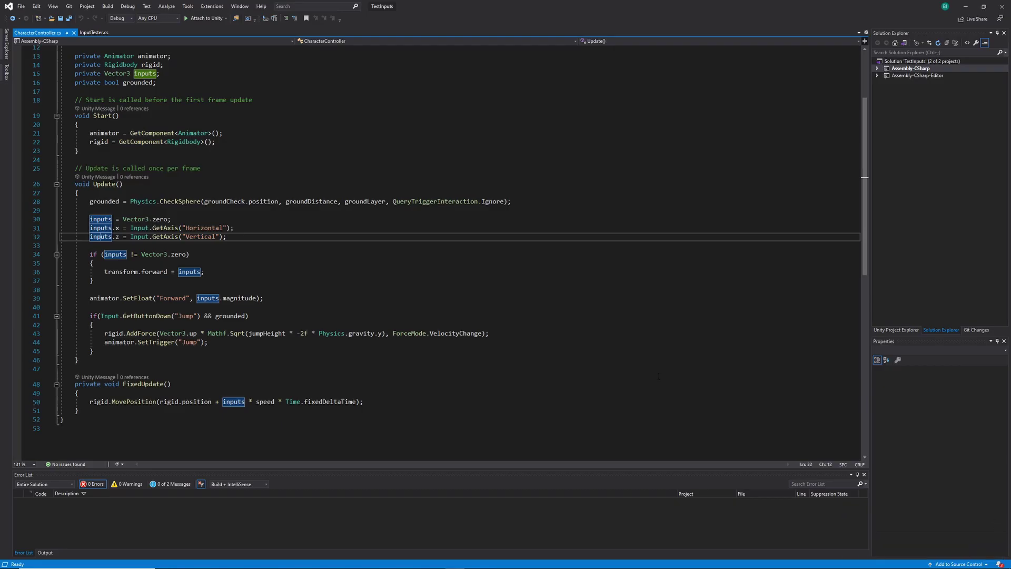
Step: Declare a private Vector2 move field and add the UnityEngine.InputSystem using directive
click(338, 298)
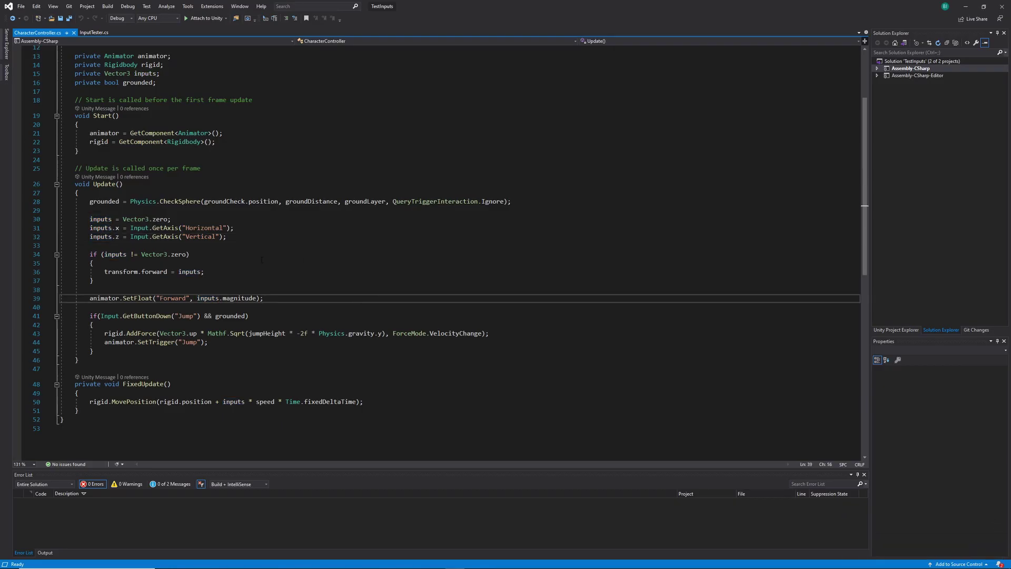
scroll(276, 259, up, 4)
click(222, 188)
key(Return)
key(Return)
text(publ)
key(BackSpace)
key(BackSpace)
key(BackSpace)
key(BackSpace)
text(private )
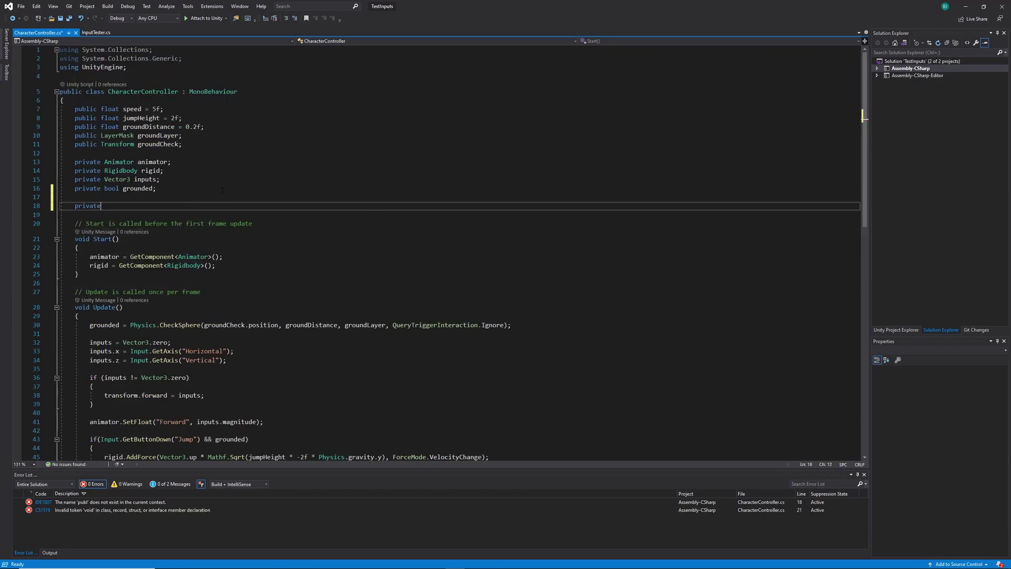
text(Vector2 move;)
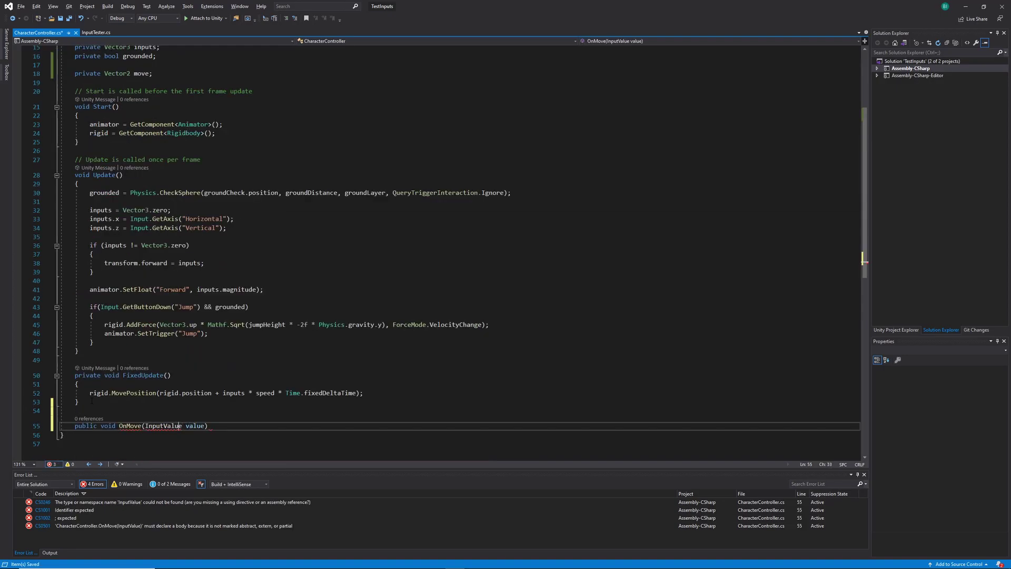
key(ctrl+period)
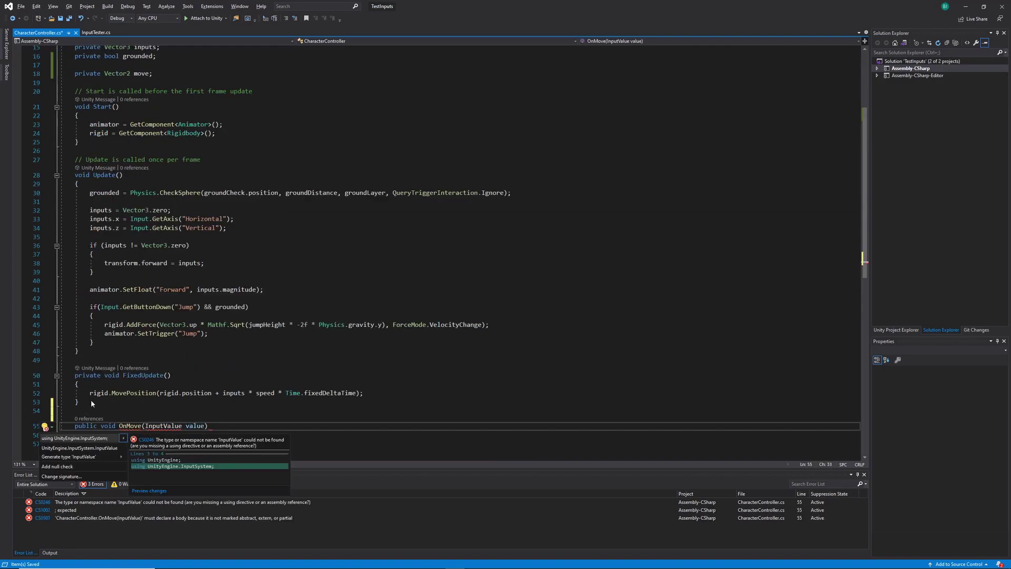
key(Return)
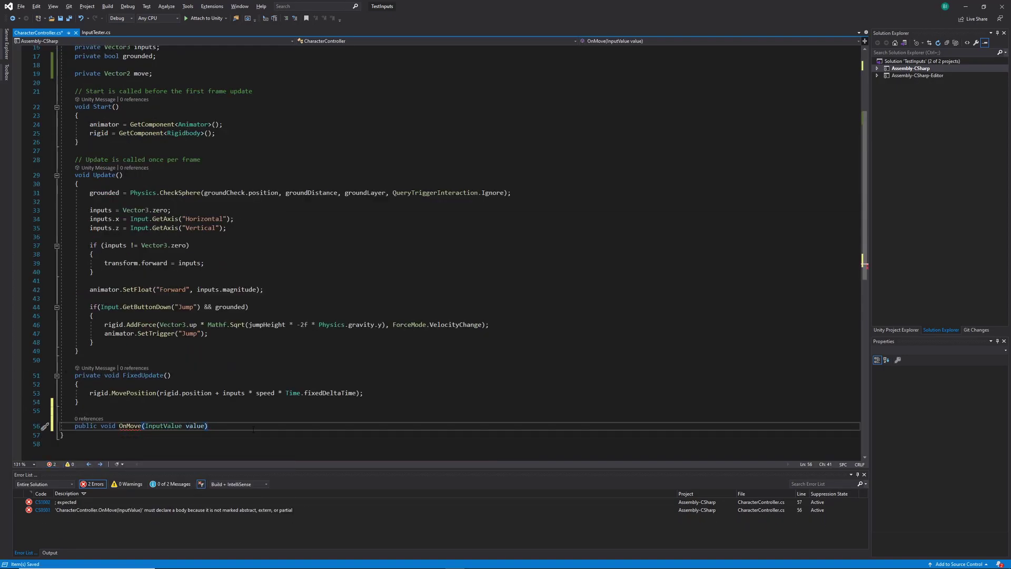
Step: Give OnMove(InputValue value) an empty body and paste a duplicate of the method
key(Return)
text({)
key(Return)
scroll(254, 429, down, 2)
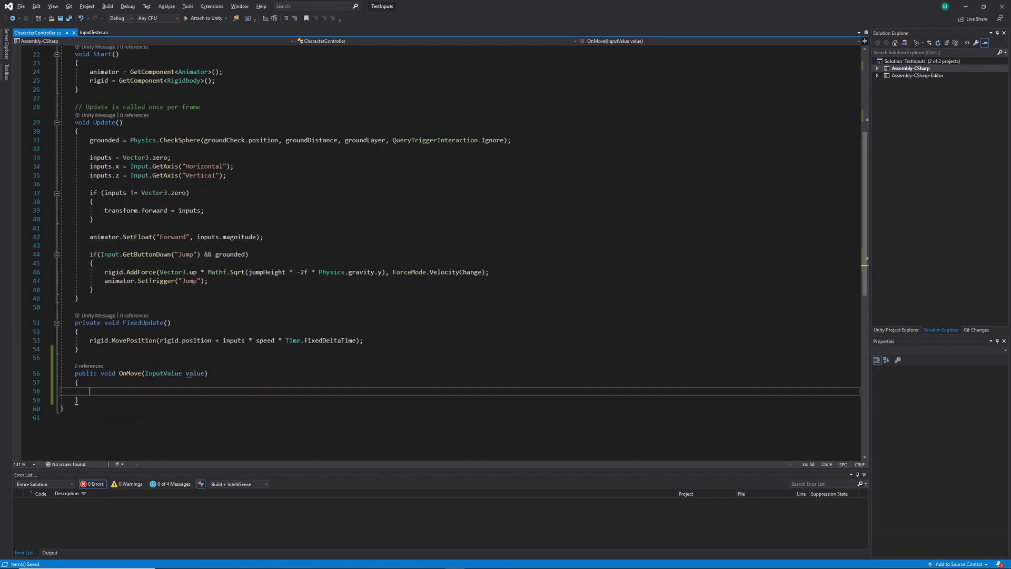
key(Down)
key(shift+Up)
key(shift+Up)
key(shift+Up)
key(Escape)
text(public void OnMove(InputValue value) {  })
click(165, 416)
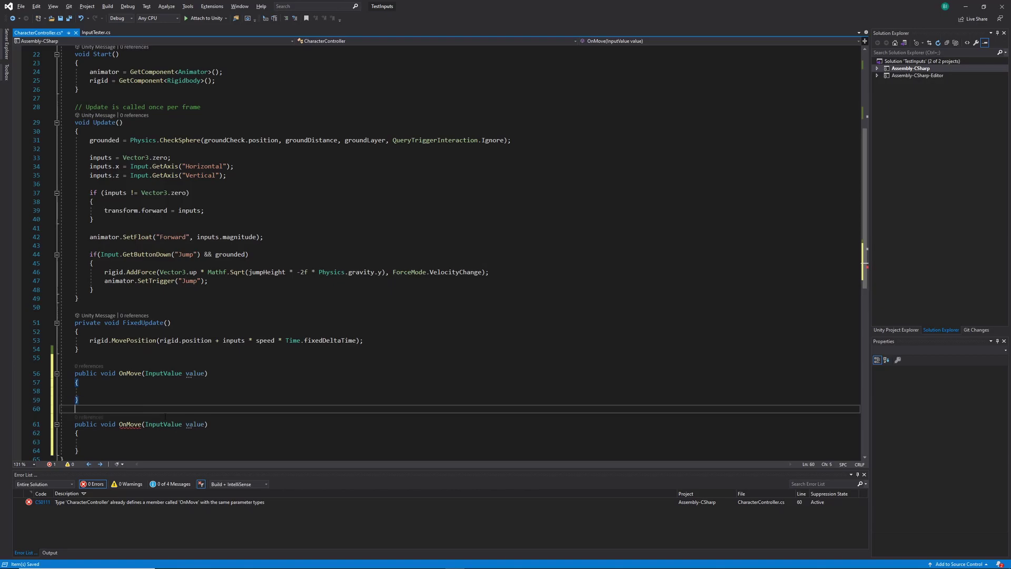
click(145, 424)
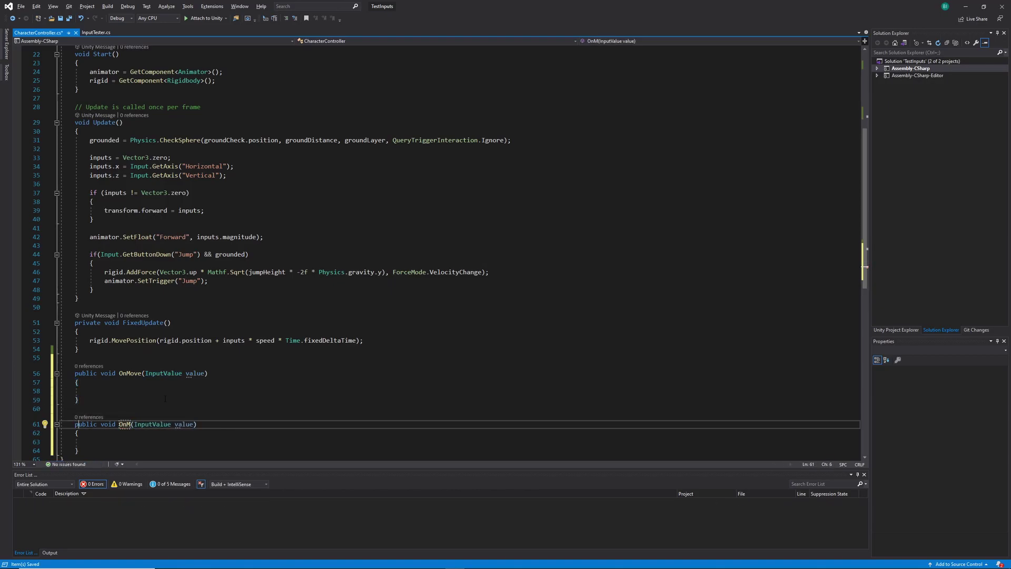
Step: Rename the duplicate to OnJump containing an if (value.isPressed) block
scroll(166, 398, down, 2)
key(BackSpace)
text(Jump)
key(Down)
key(Down)
text(if()
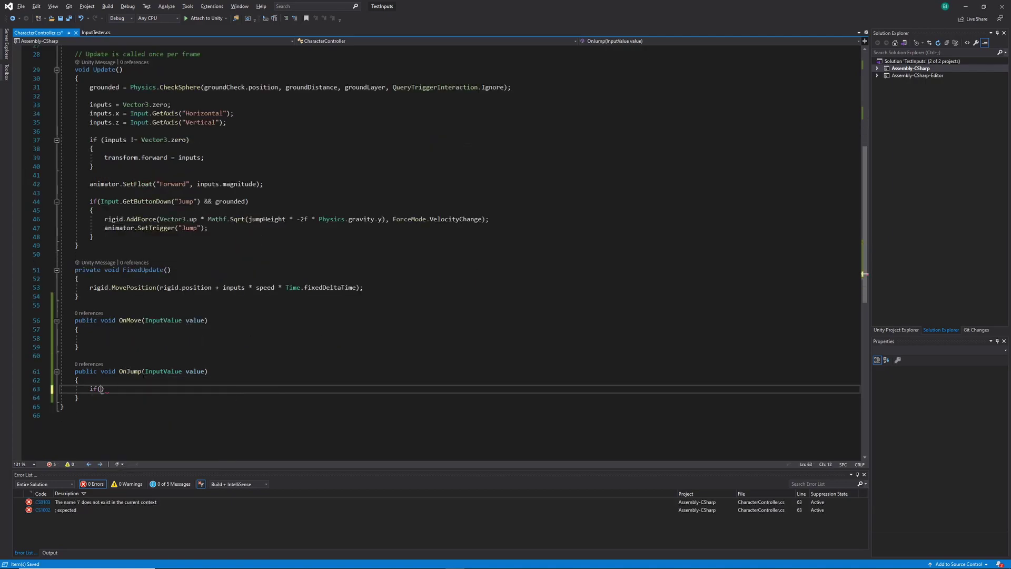
key(End)
key(Return)
text({)
key(Return)
click(101, 388)
text(value.i)
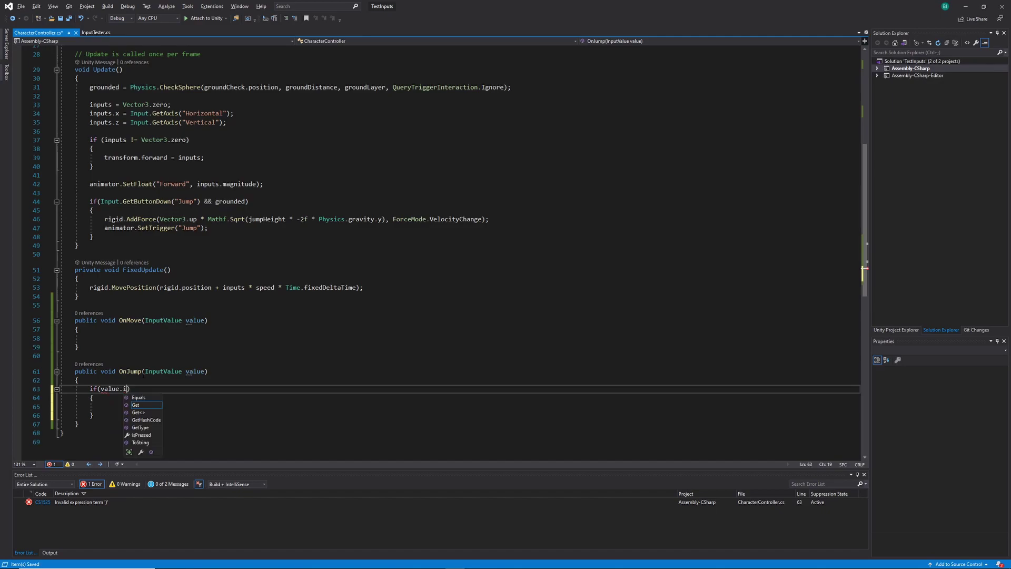
text(s)
key(Tab)
Step: Set move = value.Get<Vector2>() in OnMove and use move.x and move.y in Update
click(194, 338)
text(move = value.Ge)
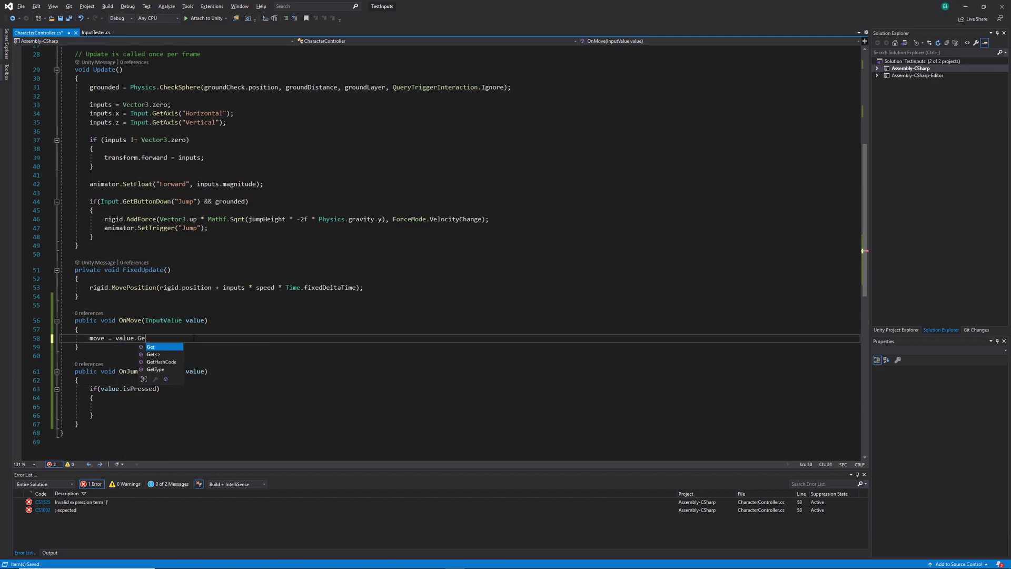
text(t<>()
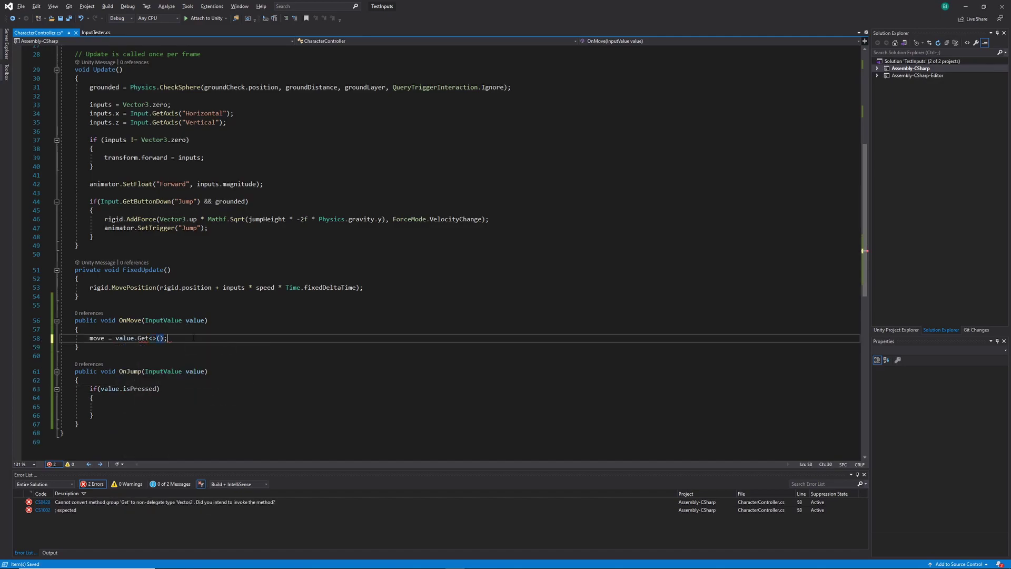
text(Vecto)
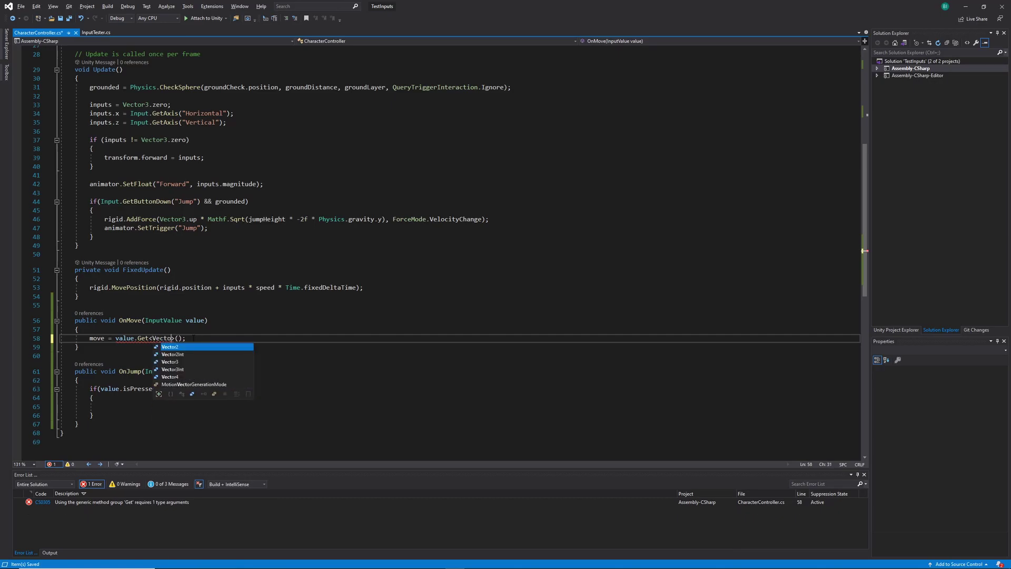
text(r)
key(Tab)
key(ctrl+s)
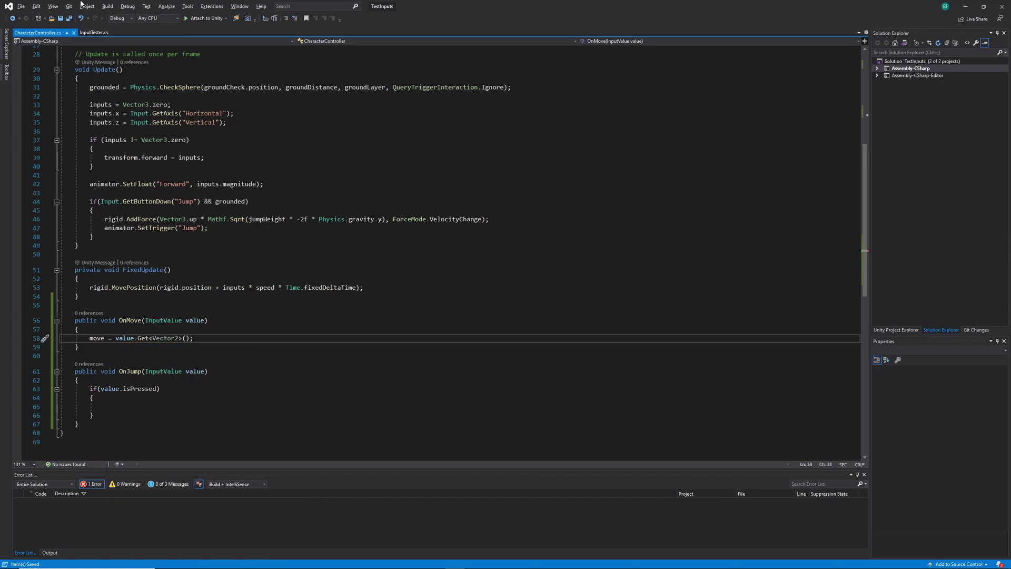
key(ctrl+minus)
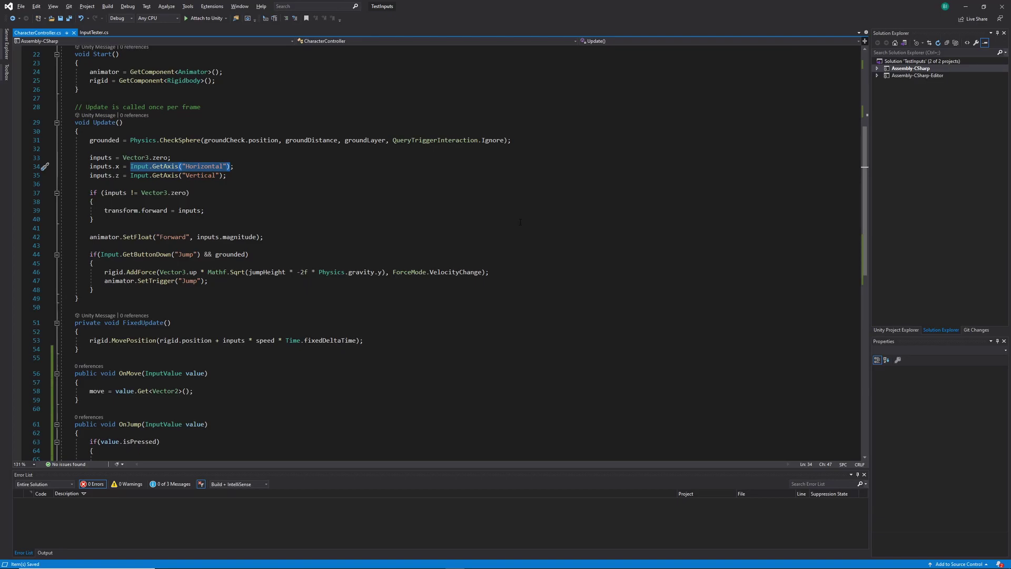
text(move.x;)
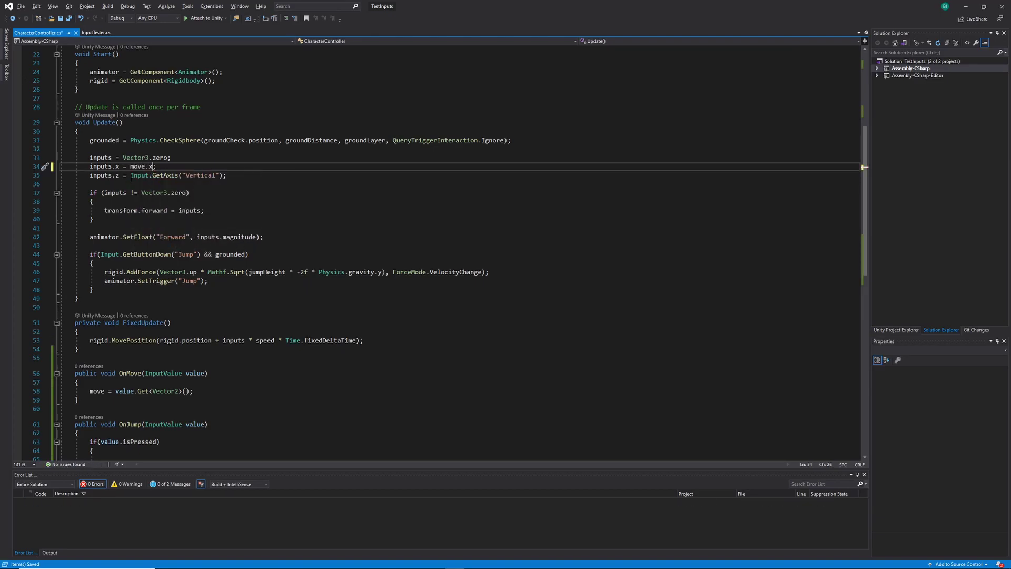
drag(132, 175, 227, 175)
text(move.y;)
Step: Move the jump force and trigger lines from Update into OnJump's if block
click(180, 289)
drag(209, 281, 264, 236)
key(Delete)
key(Delete)
scroll(126, 376, down, 1)
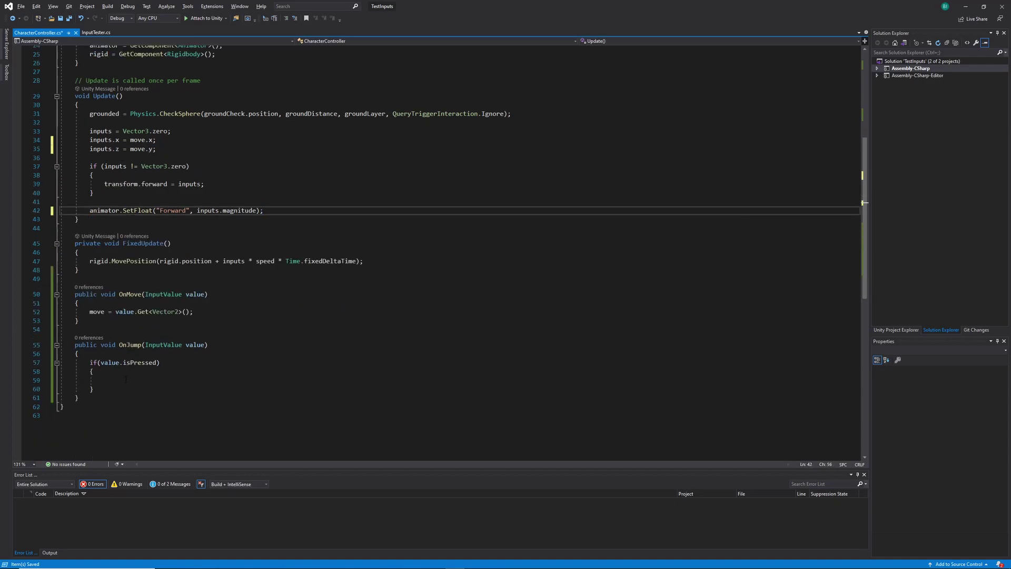
click(125, 375)
text(rigid.AddForce(Vector3.up * Mathf.Sqrt(jumpHeight * -2f * Physics.gravity.y), ForceMode.VelocityChange); animator.SetTrigger("Jump");)
key(Delete)
Step: Save the script, then in Play mode walk the spaceman with W, A, D and jump with Space
key(ctrl+s)
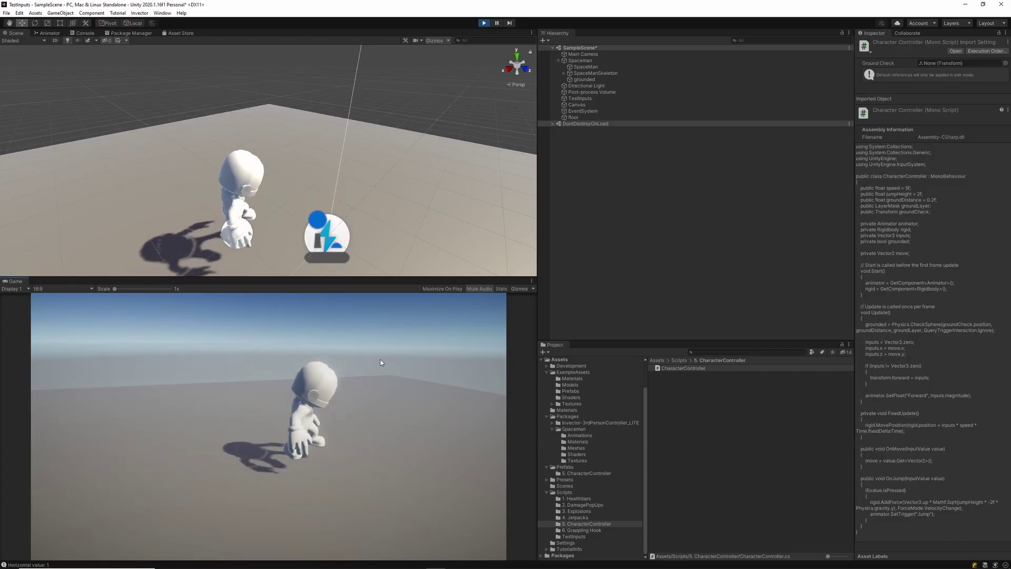
key(w)
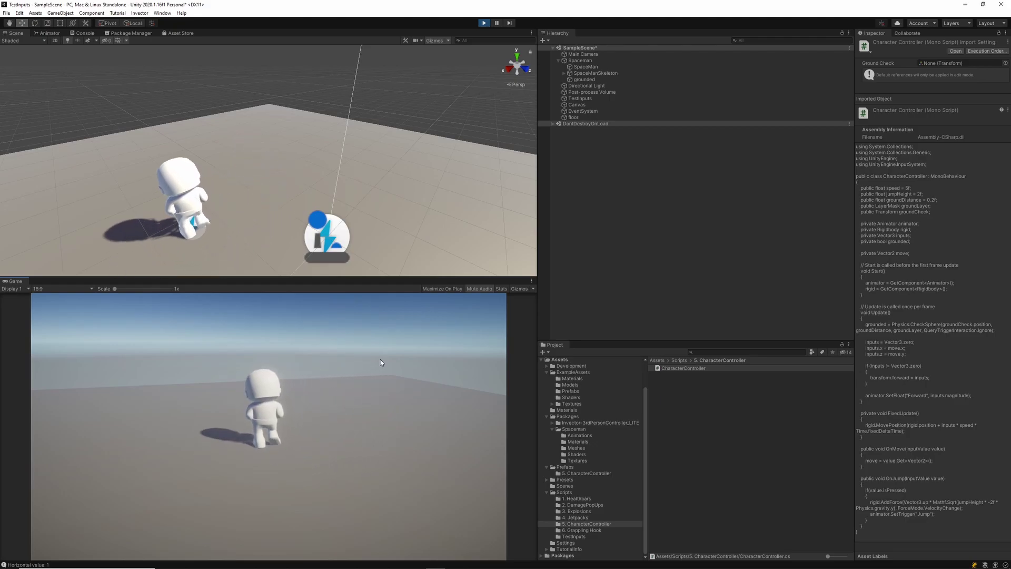
key(space)
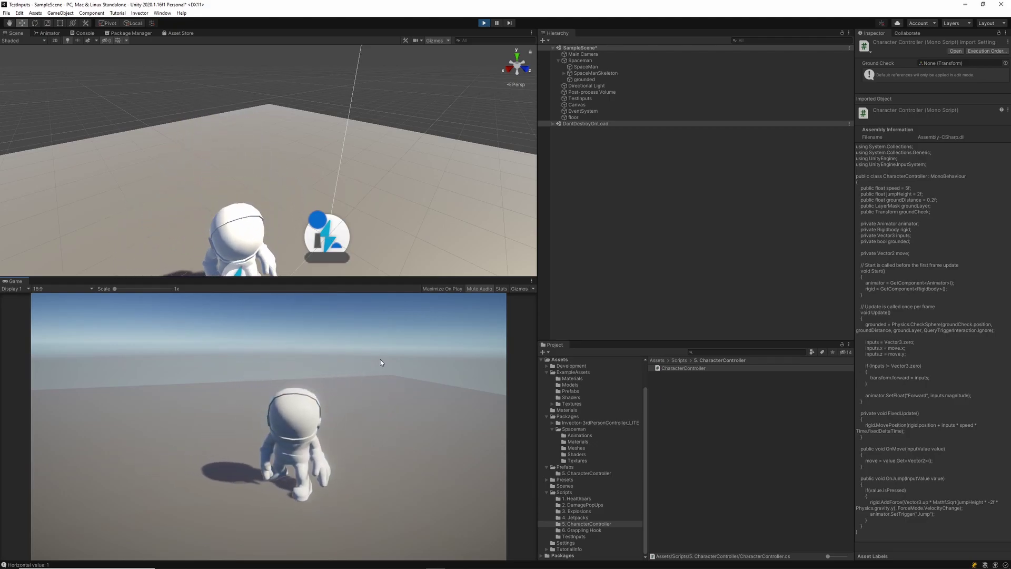
key(w)
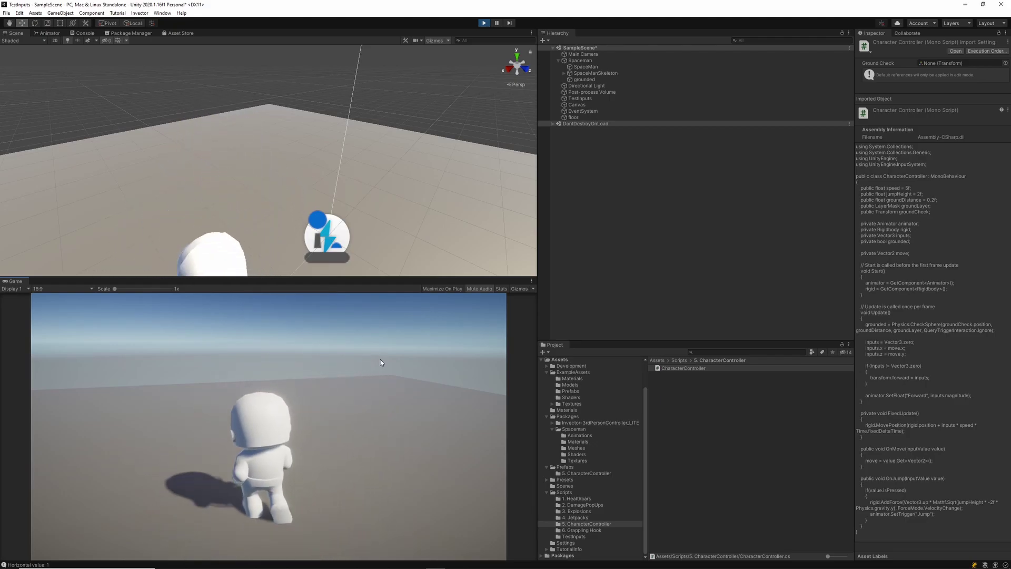
key(a)
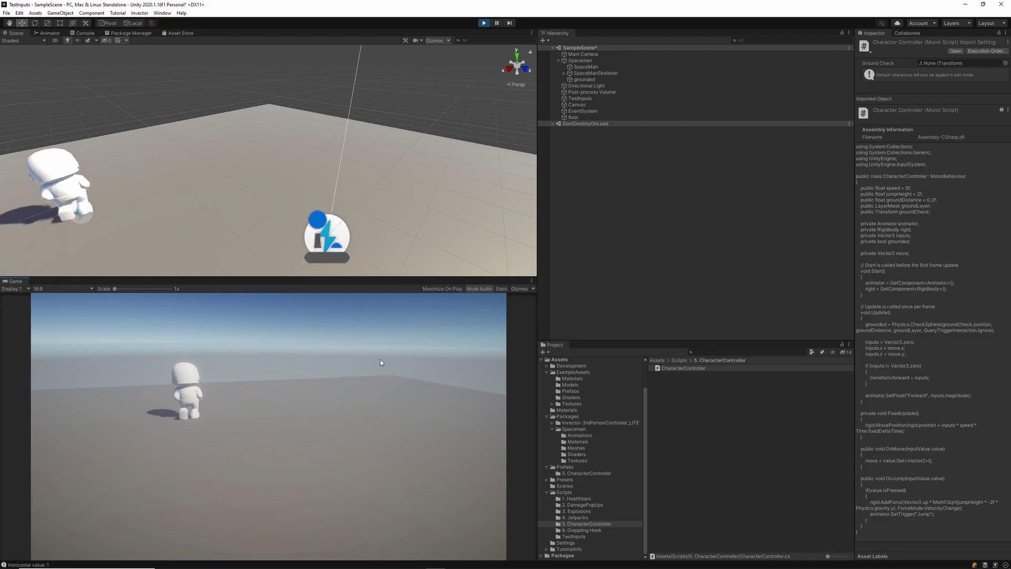
key(d)
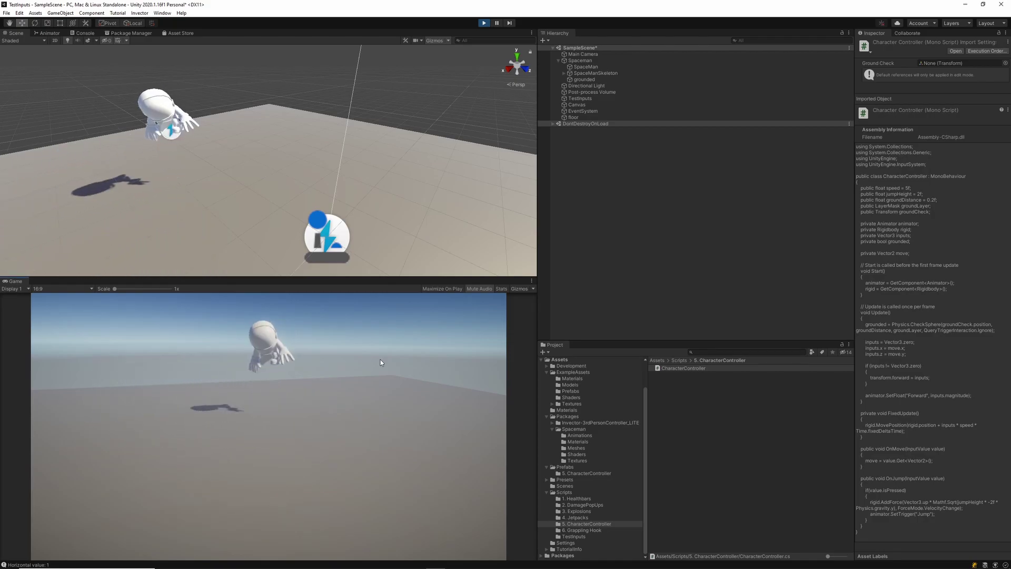